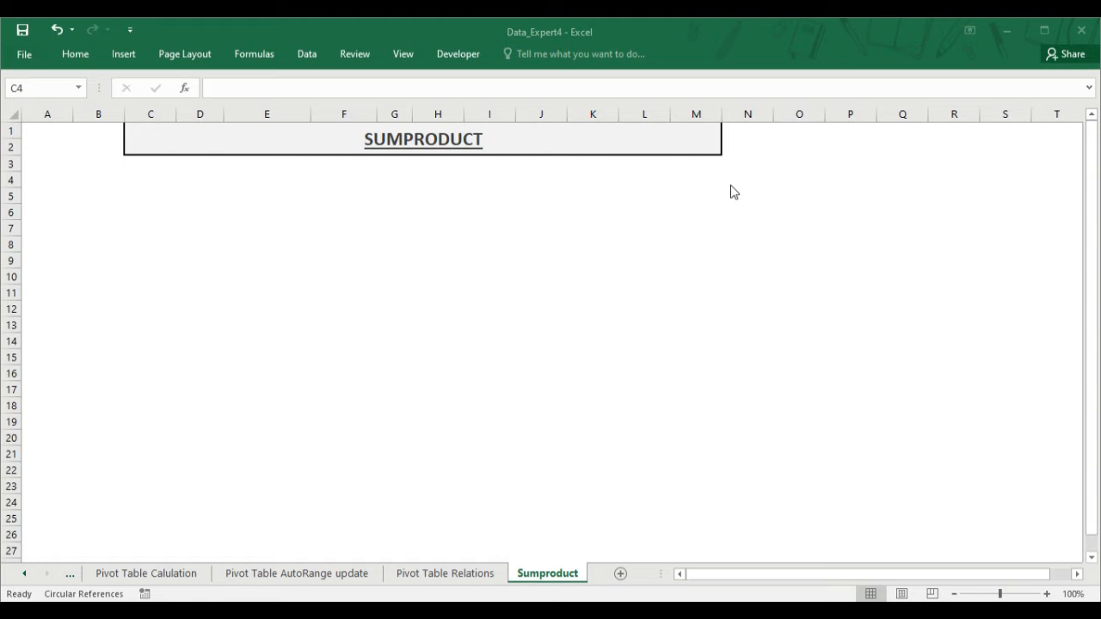
- Enter the labels Sum in cell C4 and Product in cell C5
left_click(168, 200)
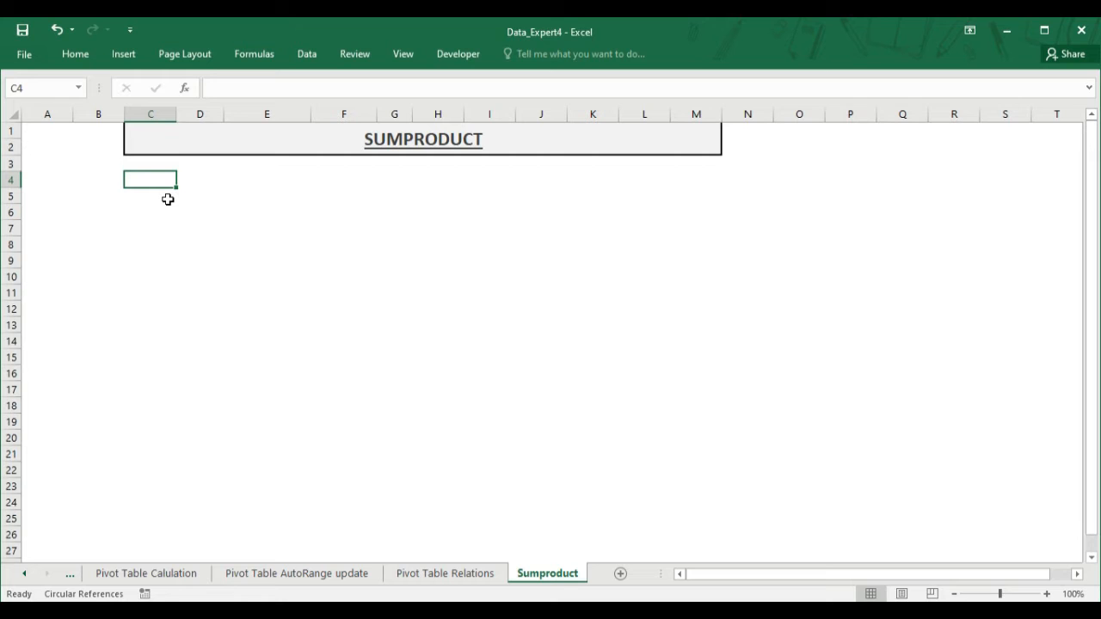
type("Sum")
key("Return")
type("Product")
key("Return")
left_click(168, 199)
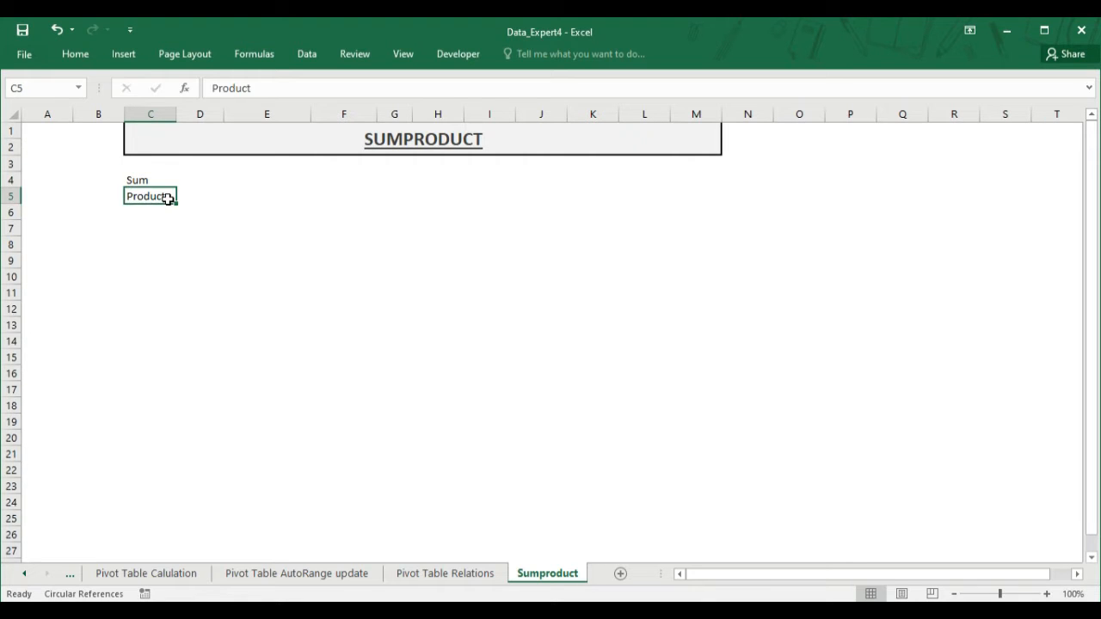
- Enter the meanings Add in cell D4 and Multiply in cell D5 beside the Sum and Product labels
key("Up")
key("Right")
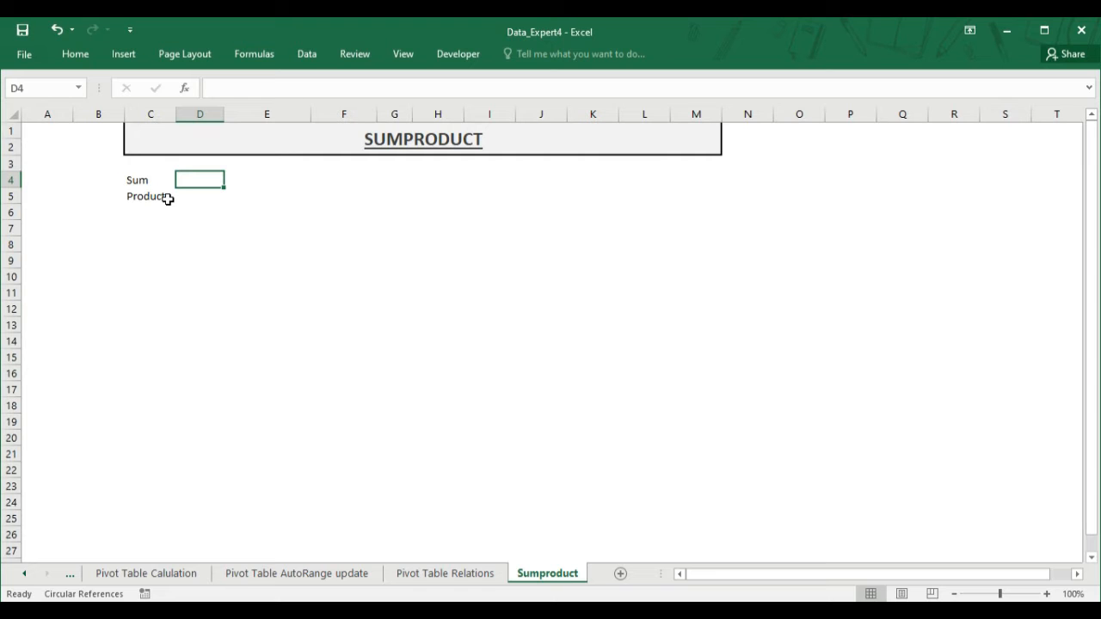
type("Add")
key("Return")
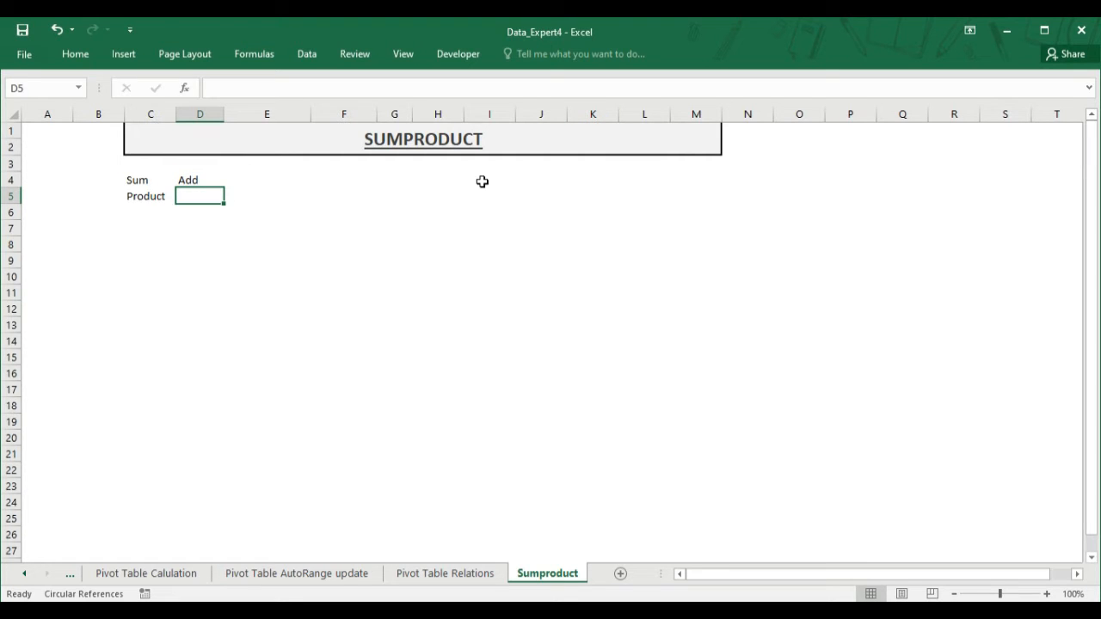
type("Mul")
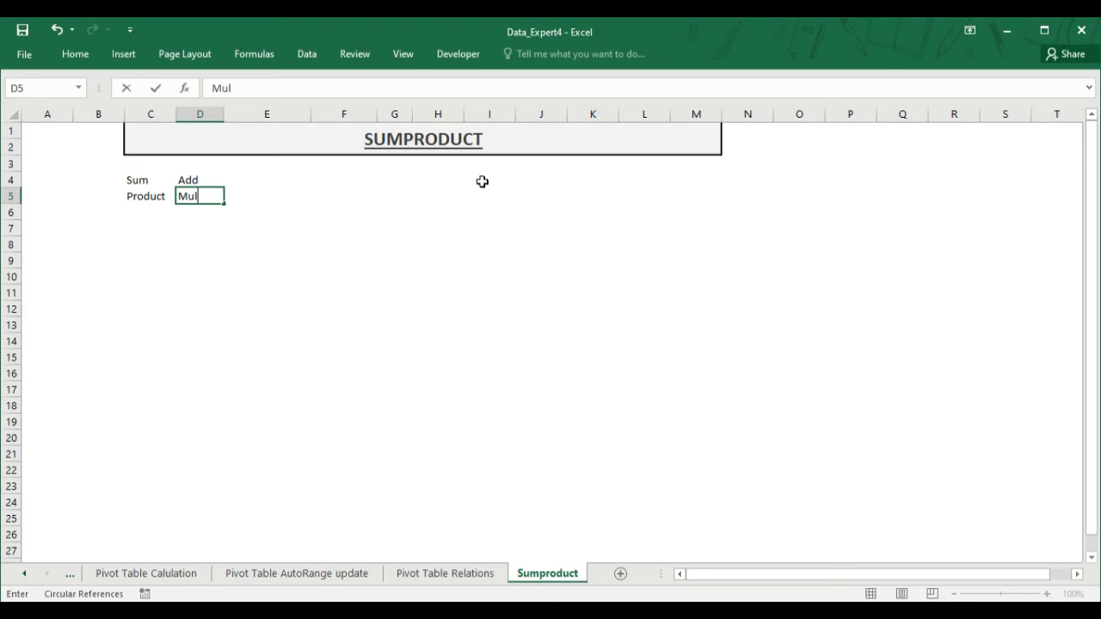
type("tiply")
key("Return")
key("Up")
key("Up")
key("Up")
key("Left")
key("Down")
key("Right")
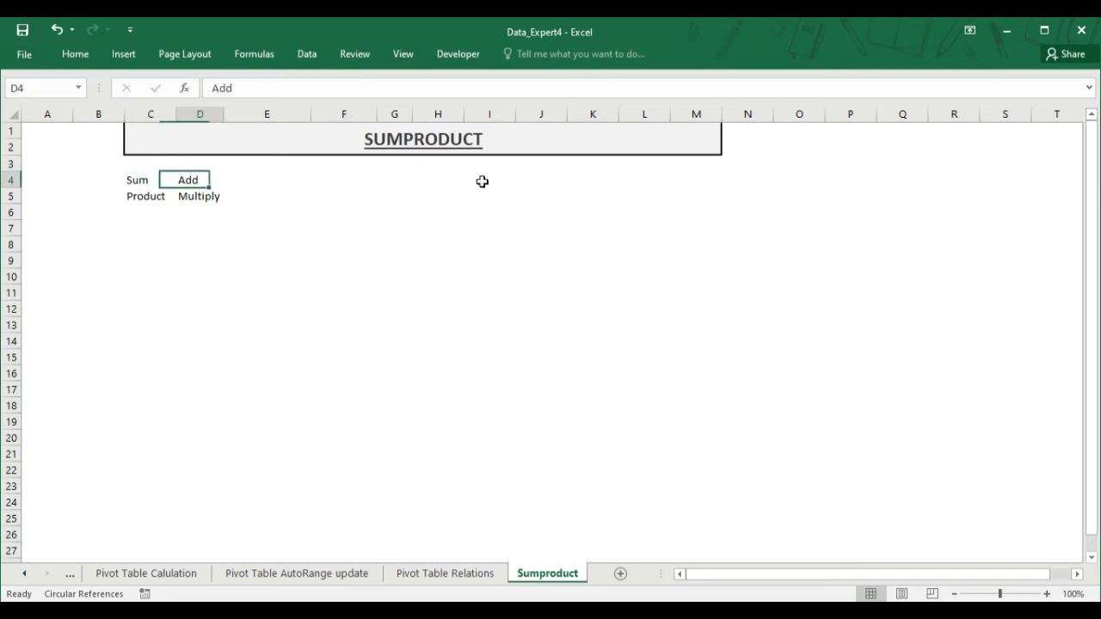
key("Down")
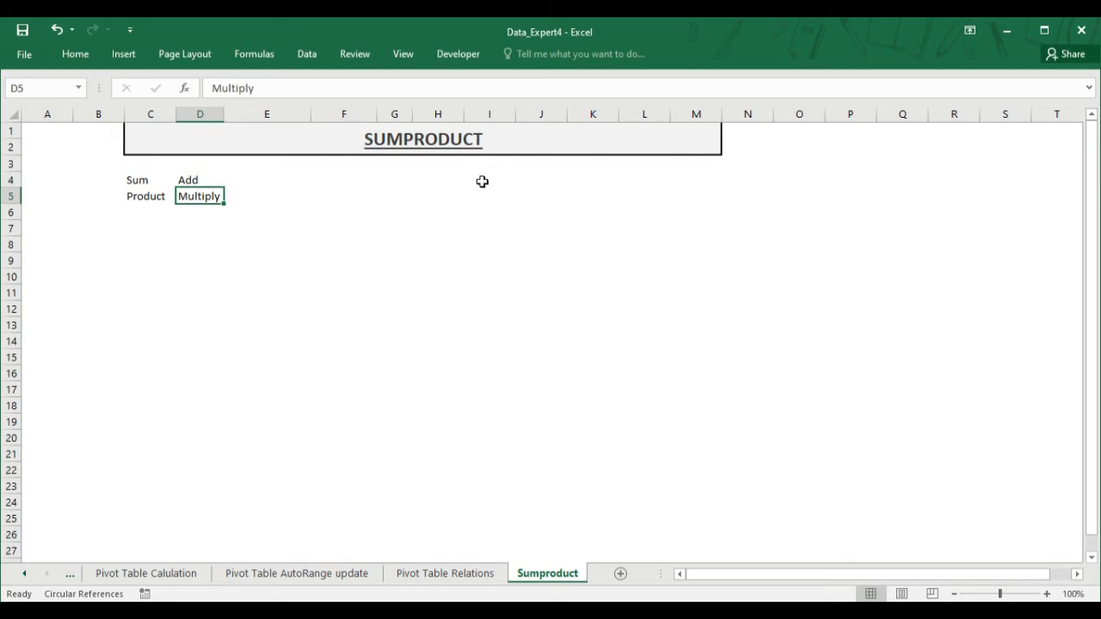
key("Left")
key("Up")
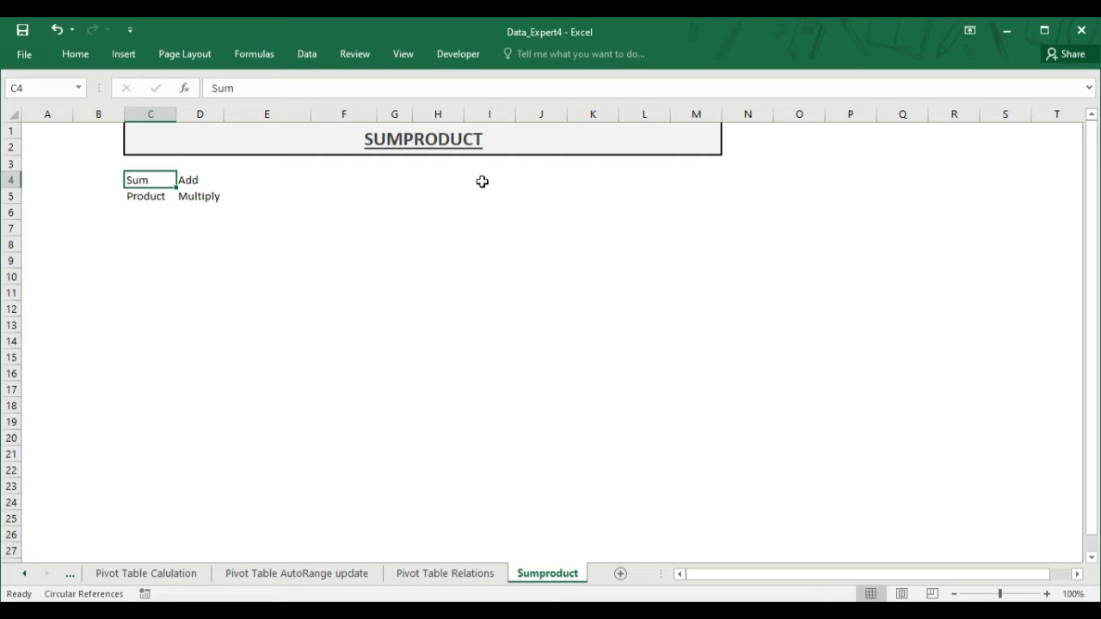
key("Down")
key("Up")
key("Down")
key("Up")
key("Down")
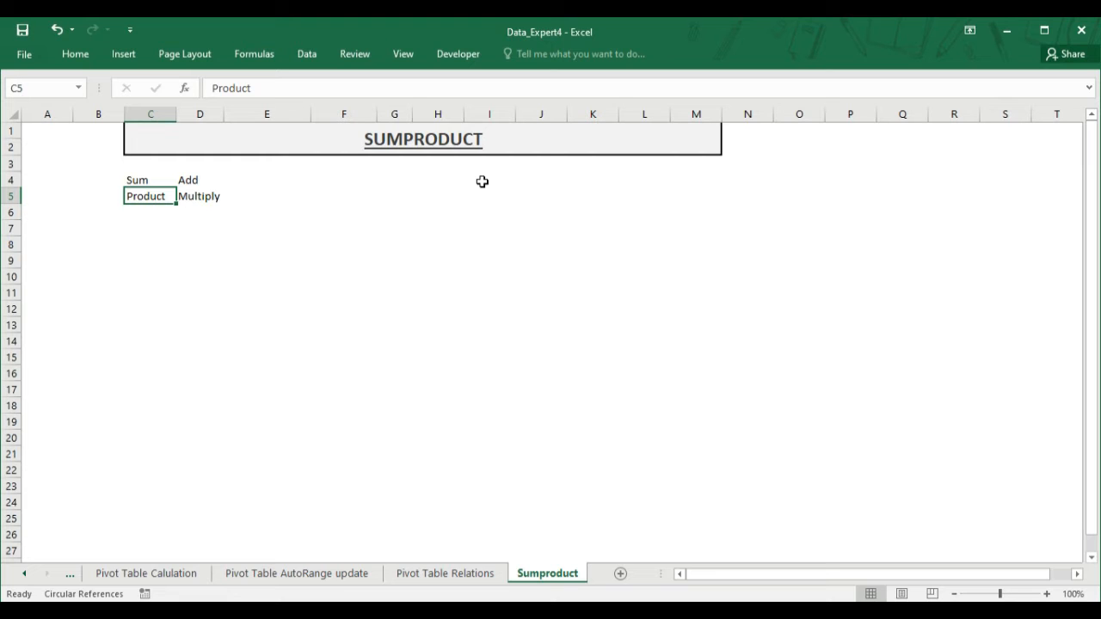
- Examine how many array arguments SUMPRODUCT accepts by extending a trial formula in F5 with commas, and discard the formula
key("Right")
key("Right")
key("Right")
key("Right")
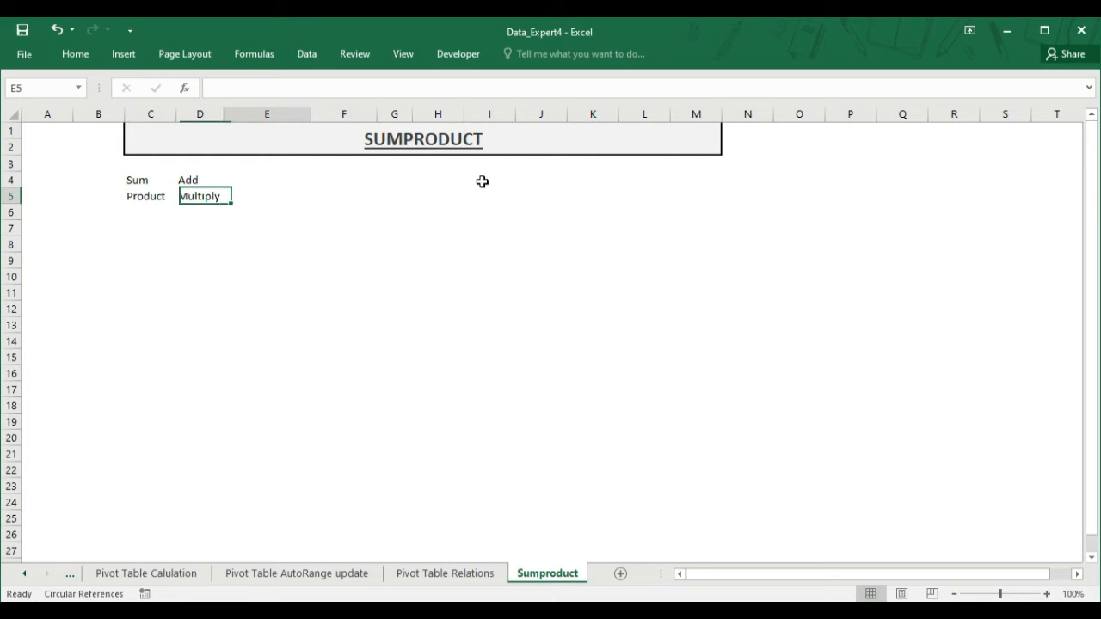
key("Left")
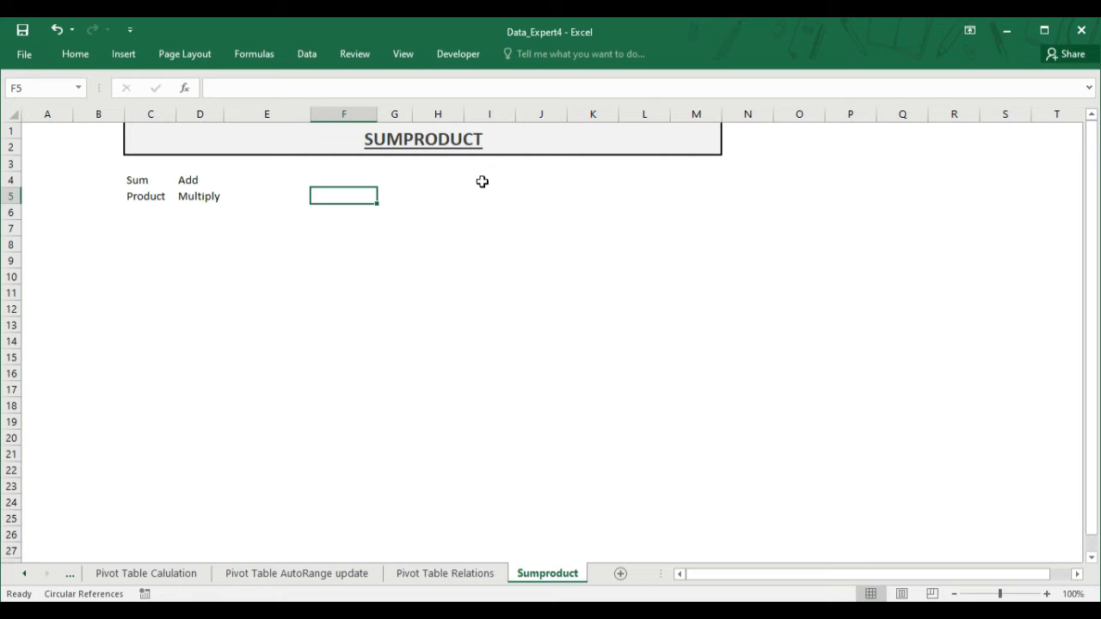
type("=sum")
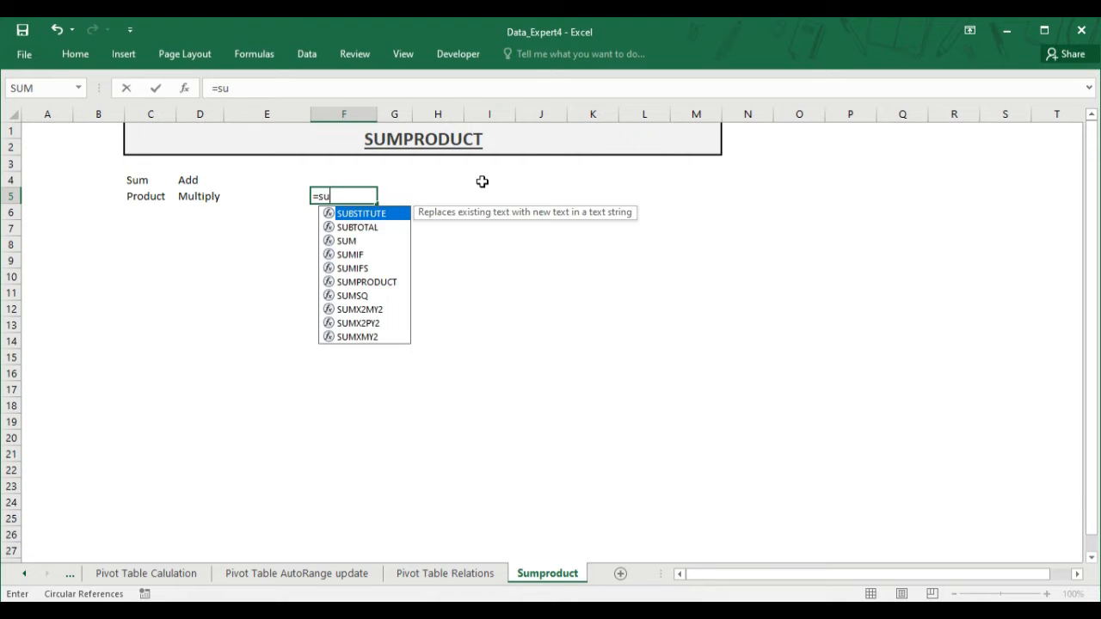
key("Down")
key("Down")
key("Down")
key("Tab")
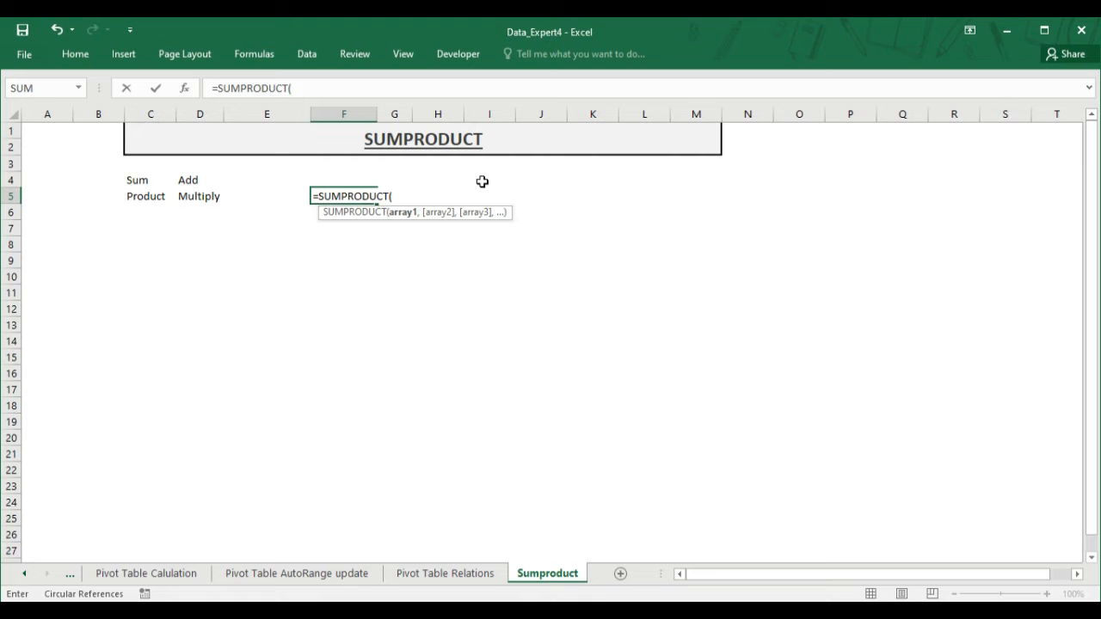
type(",,,,")
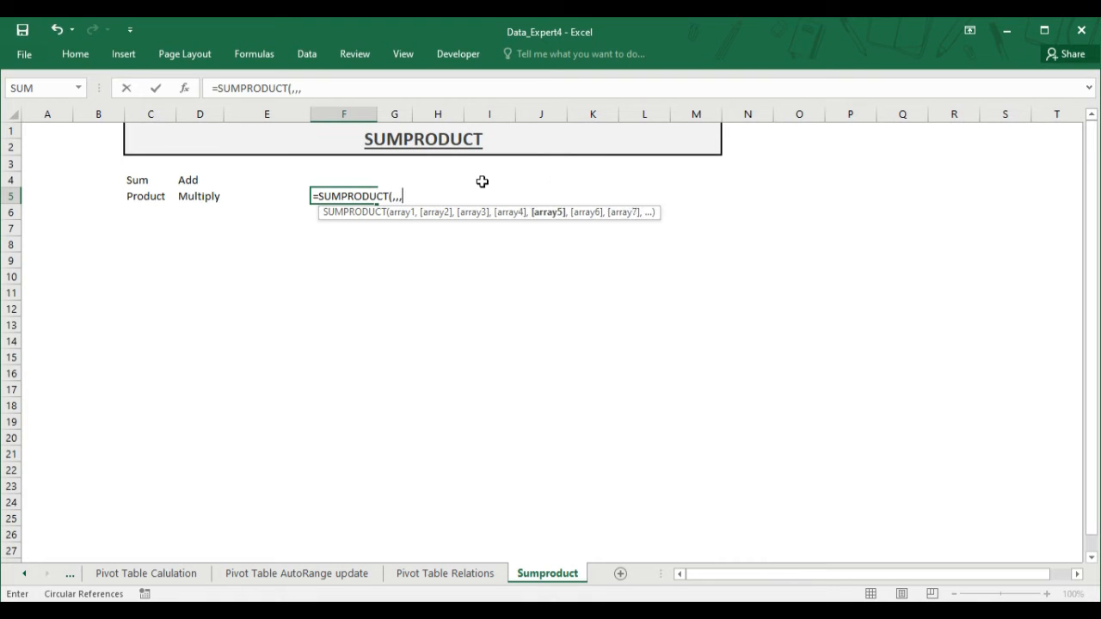
type(",,,,,,,,,,,,,")
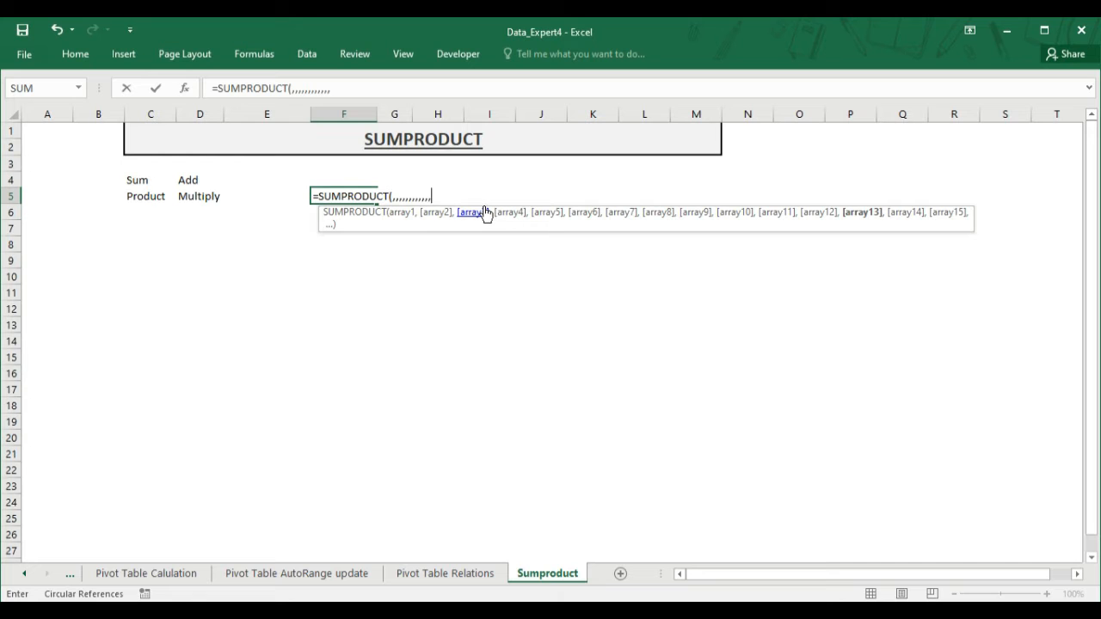
type(",,,,,,,,,,,,,,,,,,,,,,,,,,")
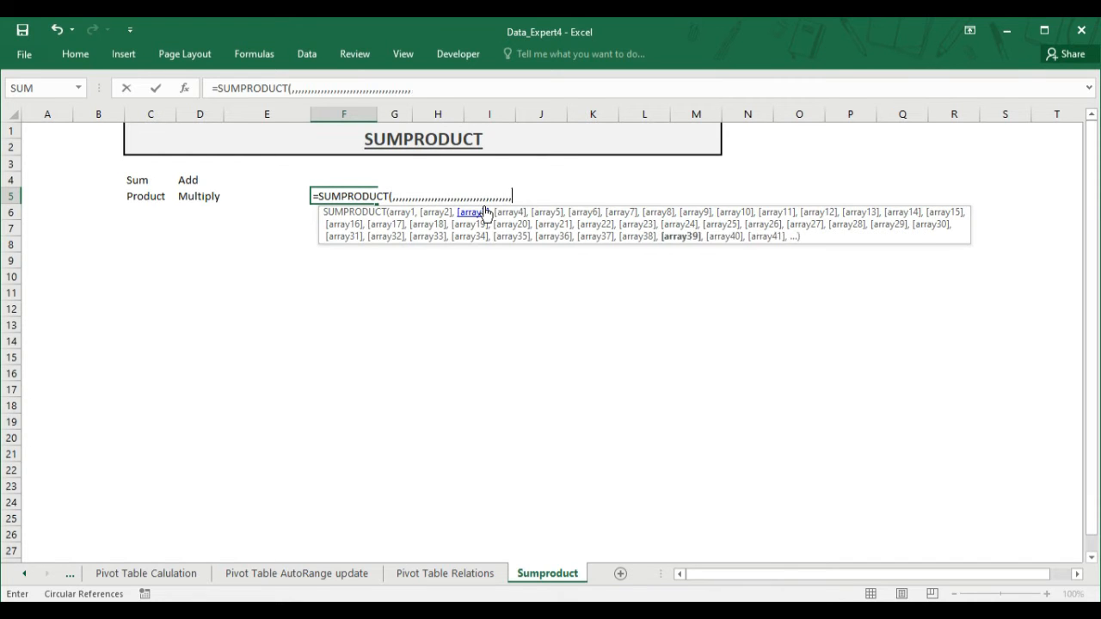
type(",,,,,,,,,,,,,,,,,,,,,,,,,,,,,,,,,,,,,,,,,,,,,,,,,,,,,,,,,,,,,,,,,,,,,,,,,,,,,,,,,,,,,,,,,,,,,,,,,,,,,,,,,,,,,,,,,,,,,,,,,,,,,,,,,,,,,,,,,,,,,,,,,,,,,,,,,,,,,,,,,,,,,,,,,,,,,,,,,,,,,,,,,,,")
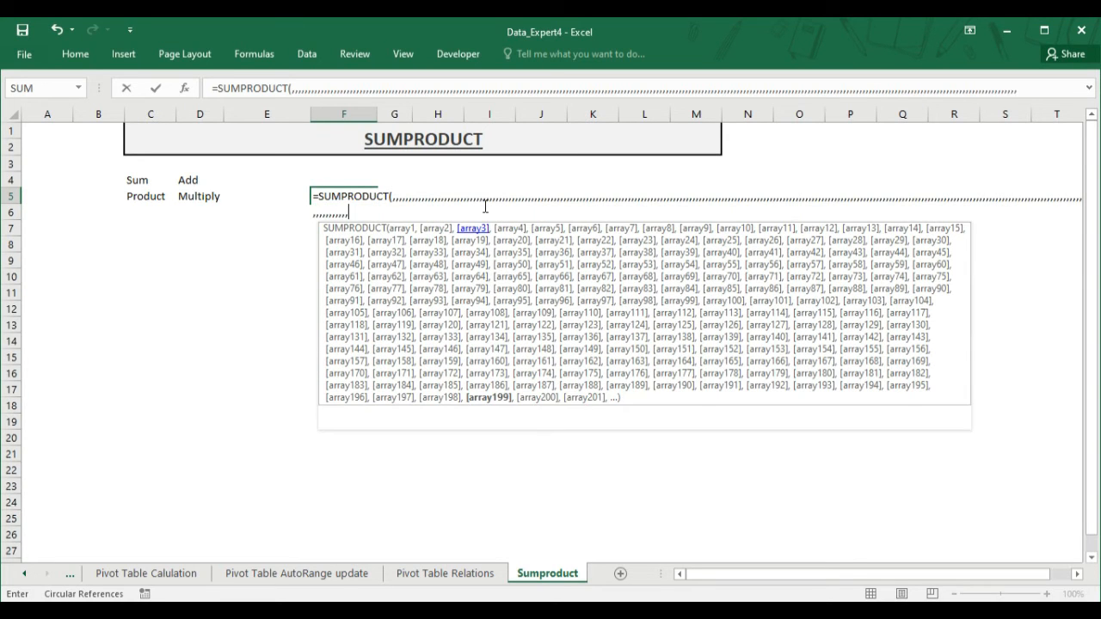
type(",,,,,,,,,,,,,,,,,,,,,,,,,,,,,,,,,,,,,,,,,,,,,,,,,,,,,,,,")
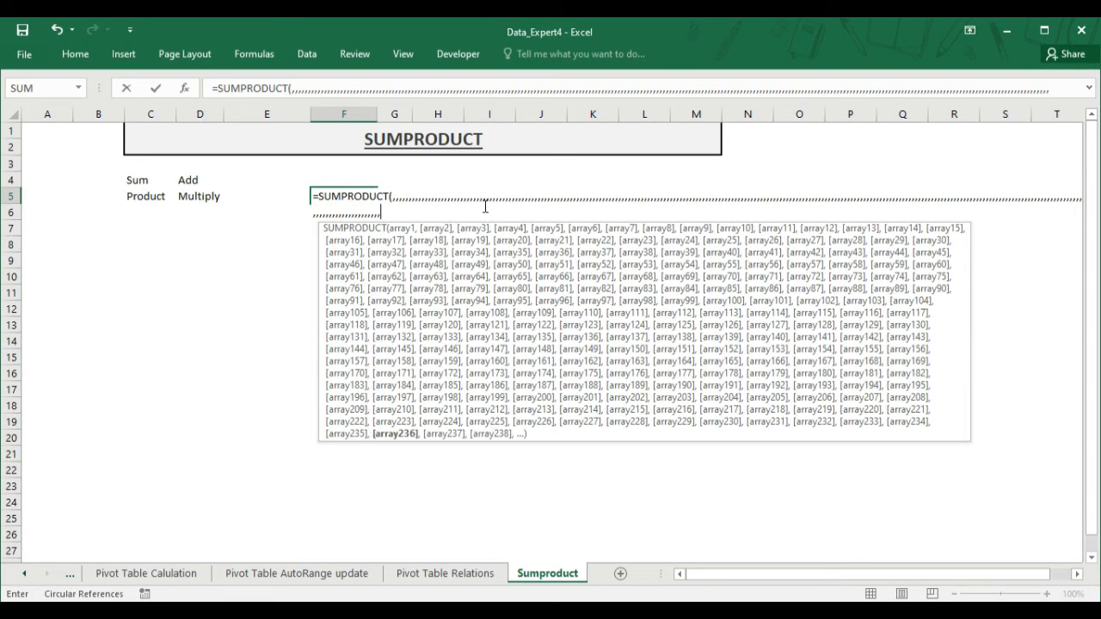
type(",,")
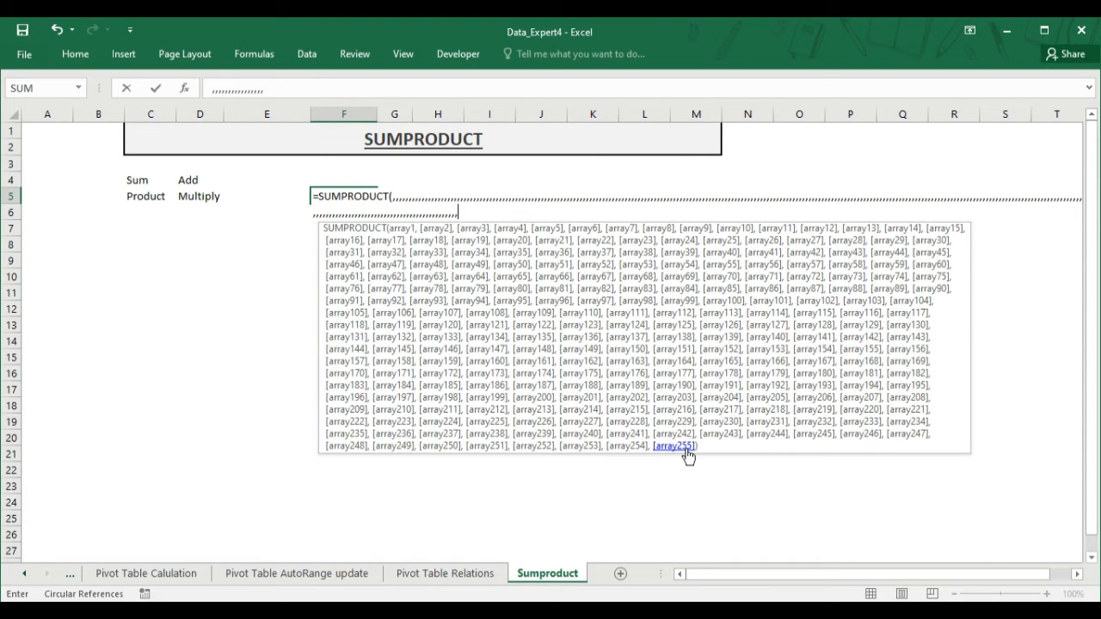
type(",,,,,,,,,,,,,,,,,,,,,,,,,,,,,,,,,,,,,,,,,,,,")
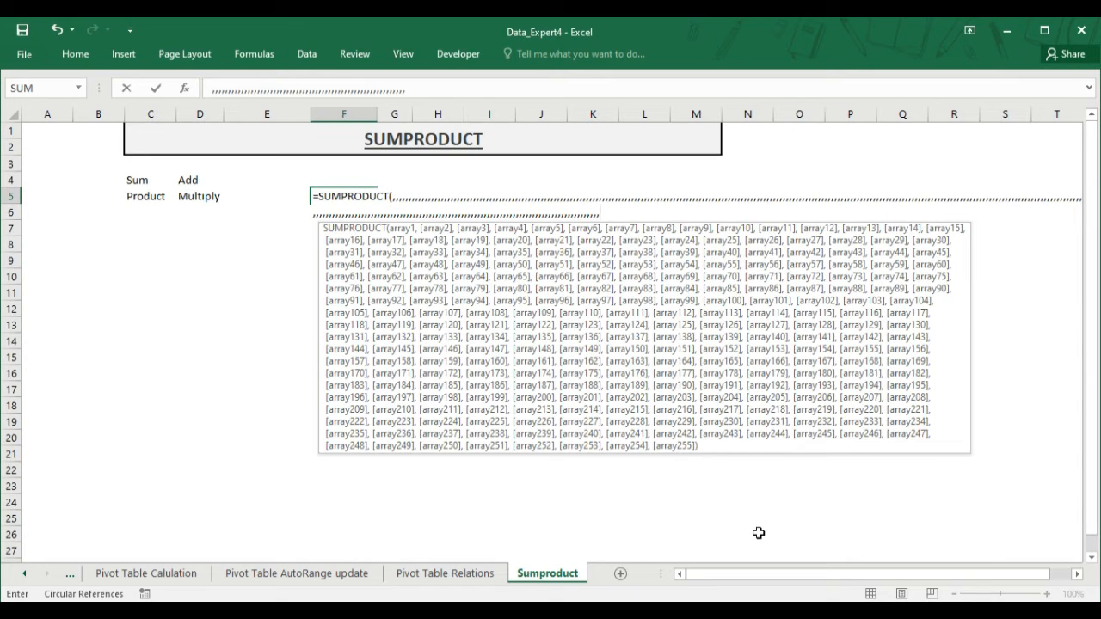
key("Escape")
- Enter the column heading Name in cell C8
key("Left")
key("Left")
key("Down")
key("Down")
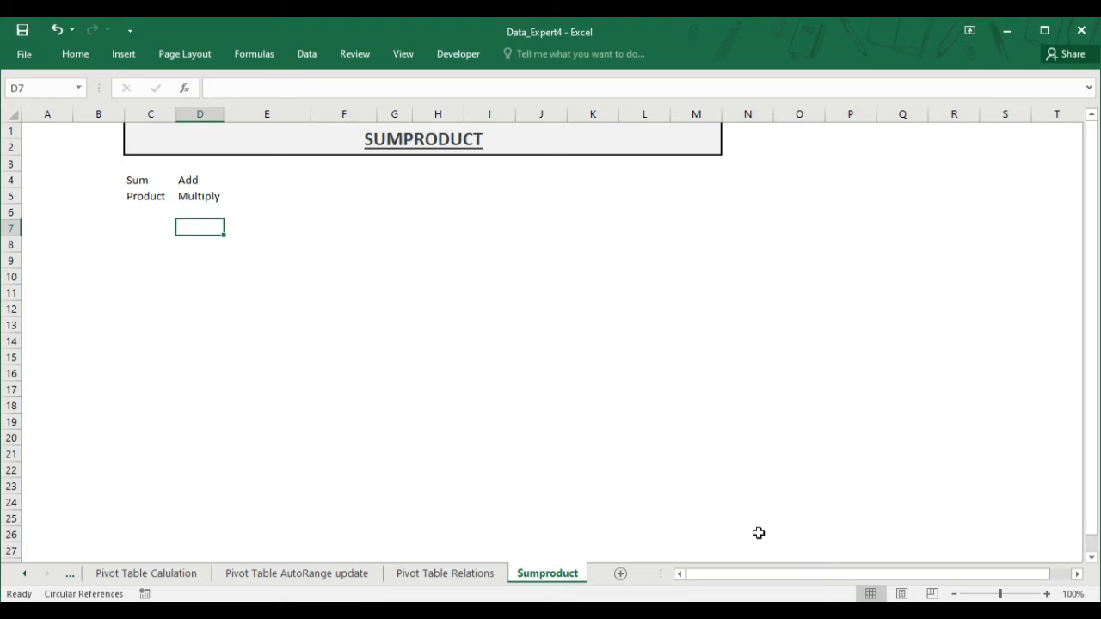
key("Left")
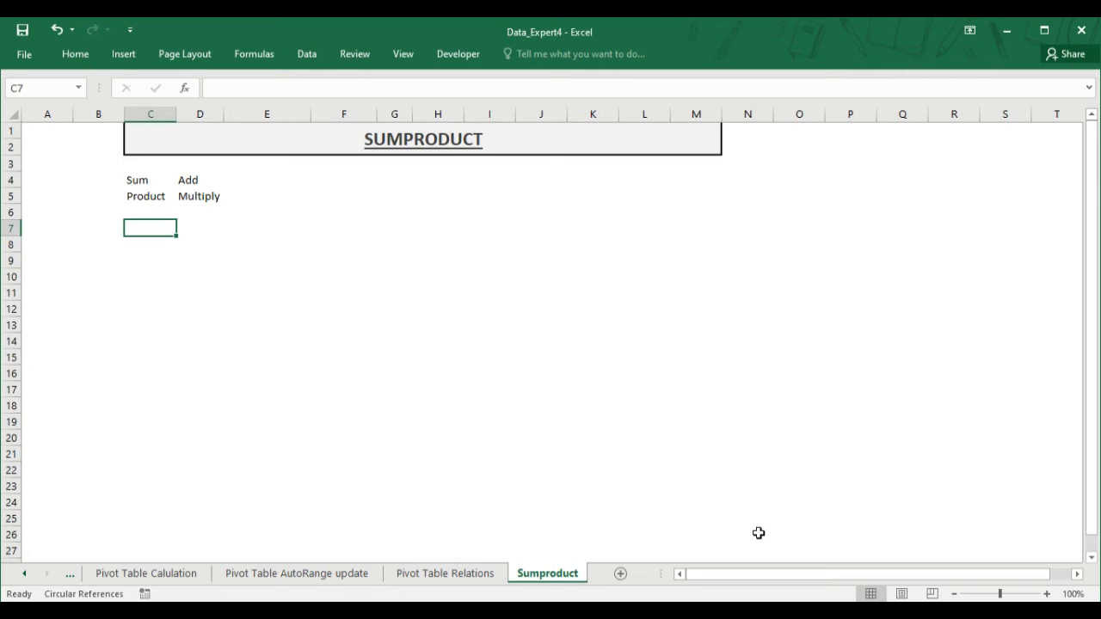
key("Down")
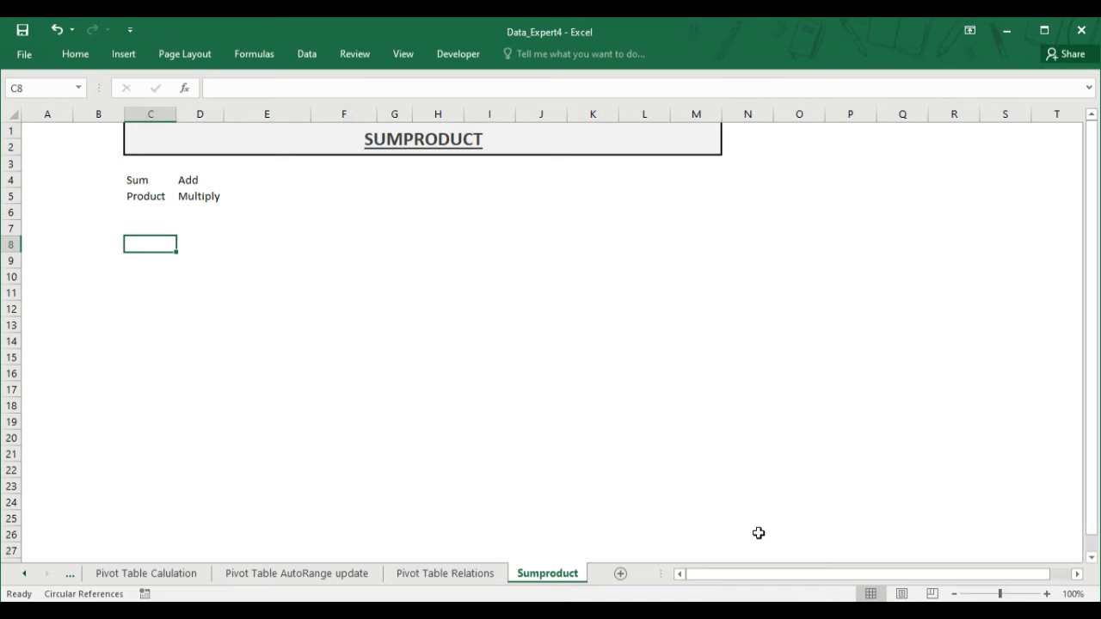
type("Name")
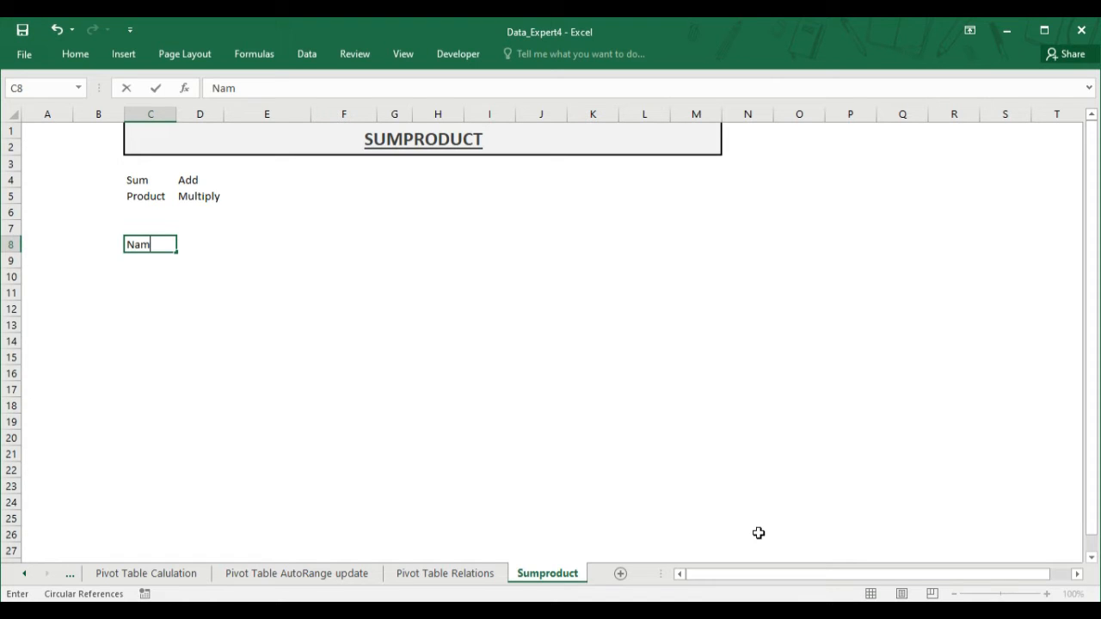
key("Return")
key("Up")
key("Down")
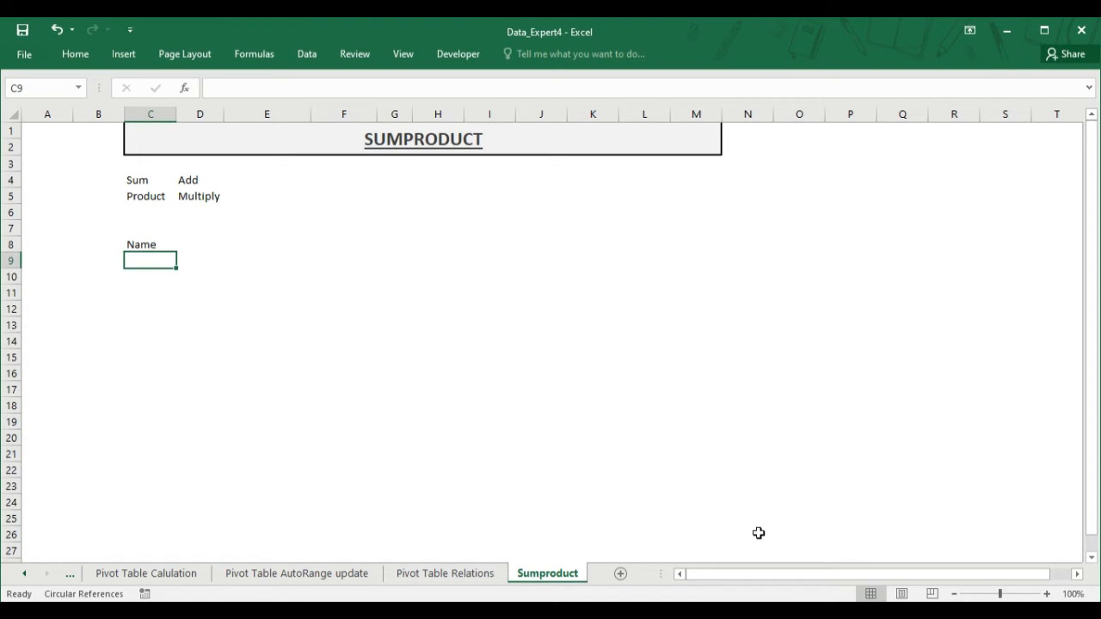
- Enter AAA, BBB and CCC in cells C9 to C11 under the Name heading
type("AAA")
key("Return")
type("BBB")
key("Return")
type("V")
key("BackSpace")
type("CCC")
key("Return")
- Copy the three names in C9:C11 into cells C12:C14 directly below
key("Up")
key("Up")
key("Up")
key("shift+Down")
key("shift+Down")
key("ctrl+c")
key("Down")
key("Down")
key("Down")
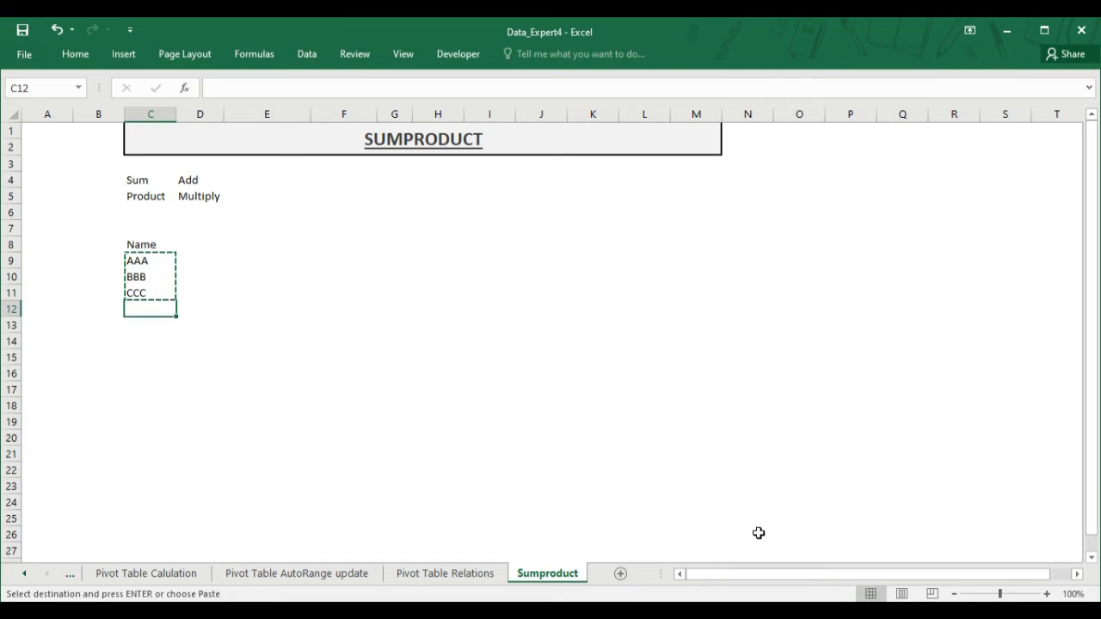
key("Return")
- Enter the column heading Unit Sale in cell D8
key("Up")
key("Up")
key("Up")
key("Up")
key("Right")
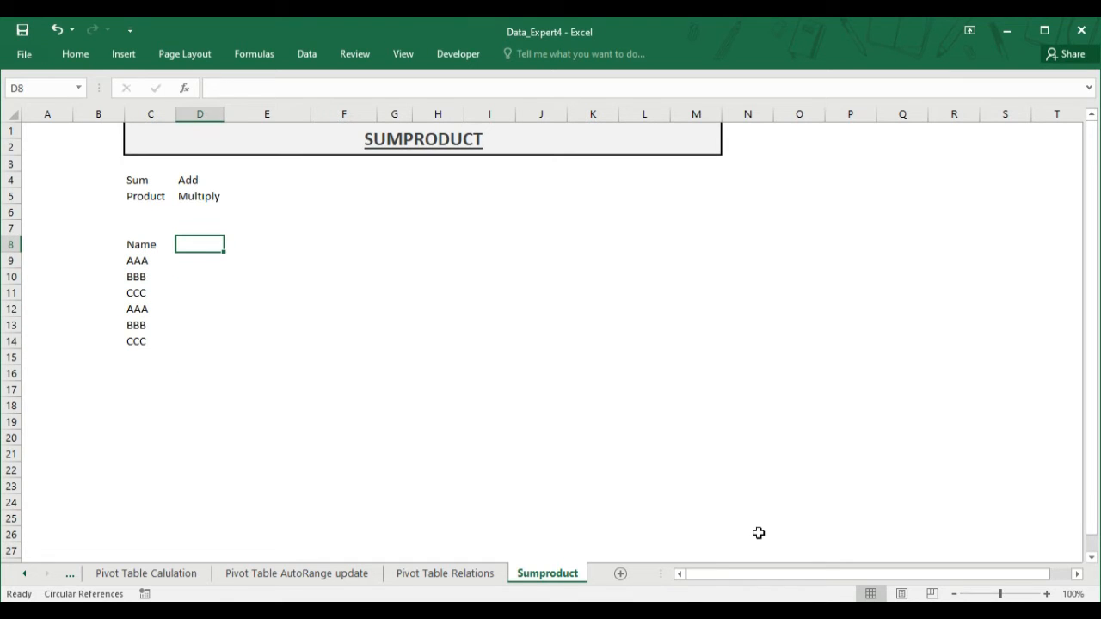
type("Uni")
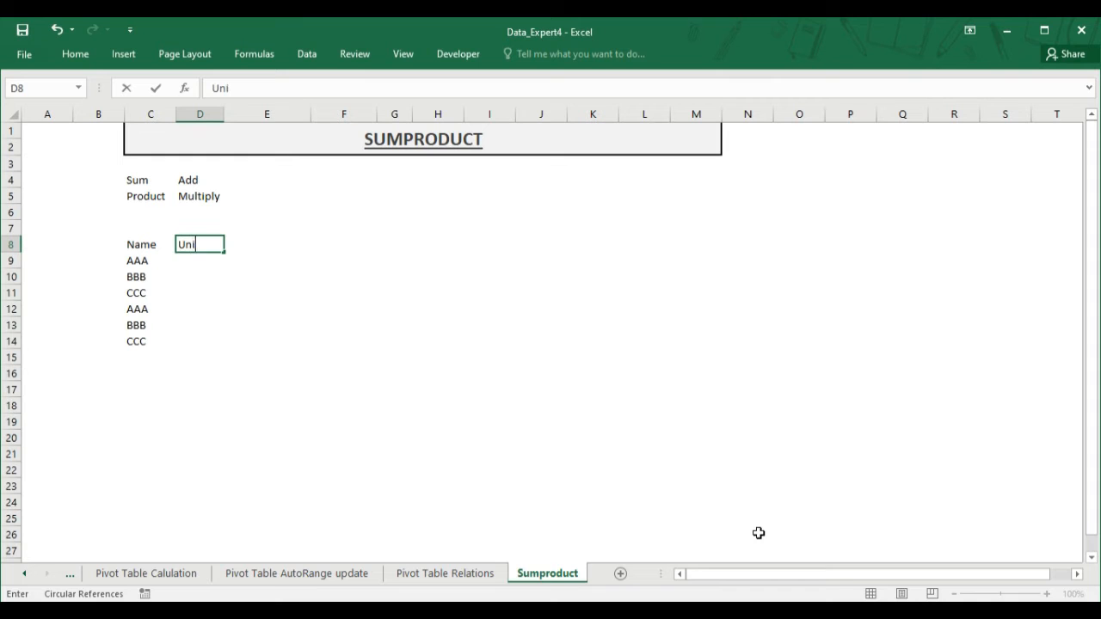
type("t Sale")
key("Return")
key("Up")
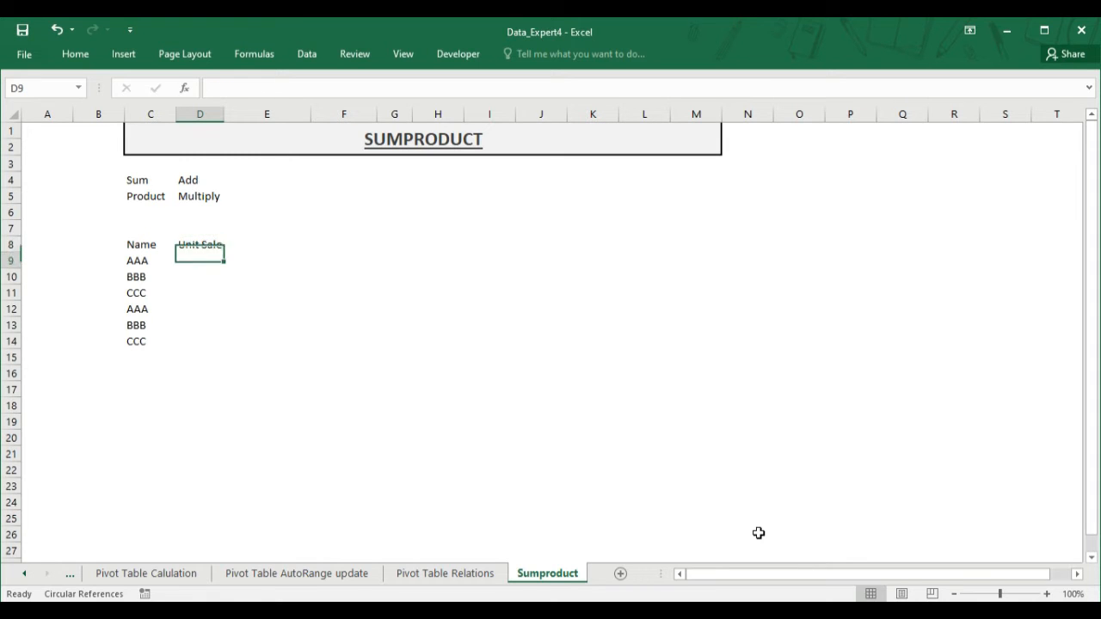
- Enter the column heading Price in cell E8
key("Left")
key("Right")
key("Down")
key("Left")
key("Right")
key("Up")
key("Down")
key("Up")
key("Right")
type("Price")
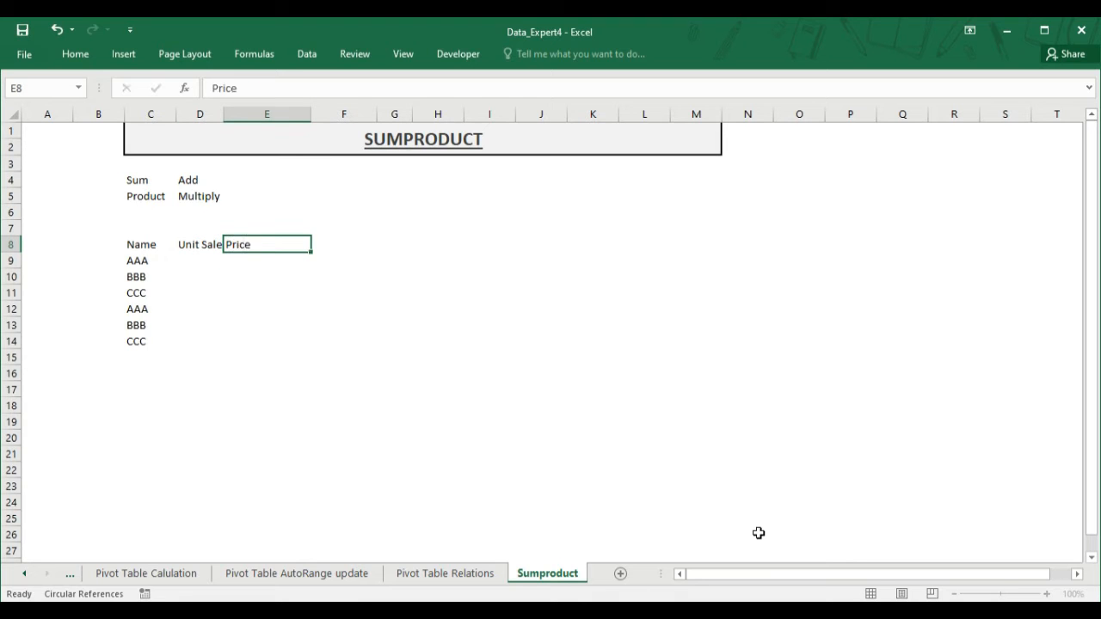
- Apply all borders to the table range C8:E14
key("Left")
key("Left")
key("shift+Right")
key("shift+Right")
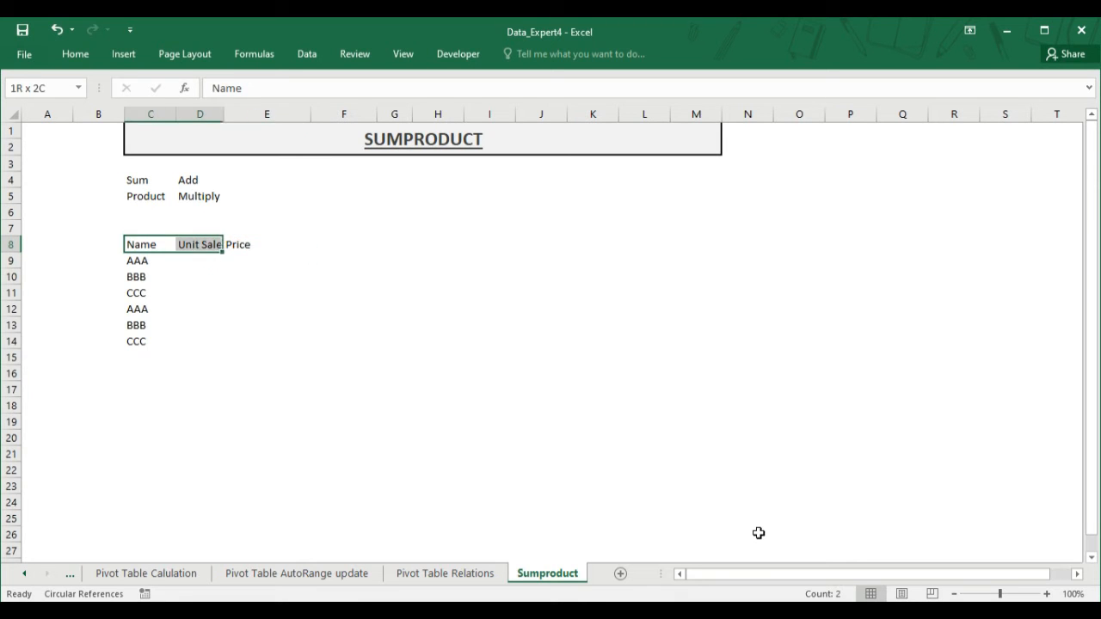
key("shift+Down")
key("shift+Down")
key("shift+Down")
key("shift+Down")
key("shift+Down")
key("shift+Down")
key("alt+h")
key("b")
key("a")
- Center the contents of the table cells C8:E14 horizontally
key("alt+h")
key("a")
key("c")
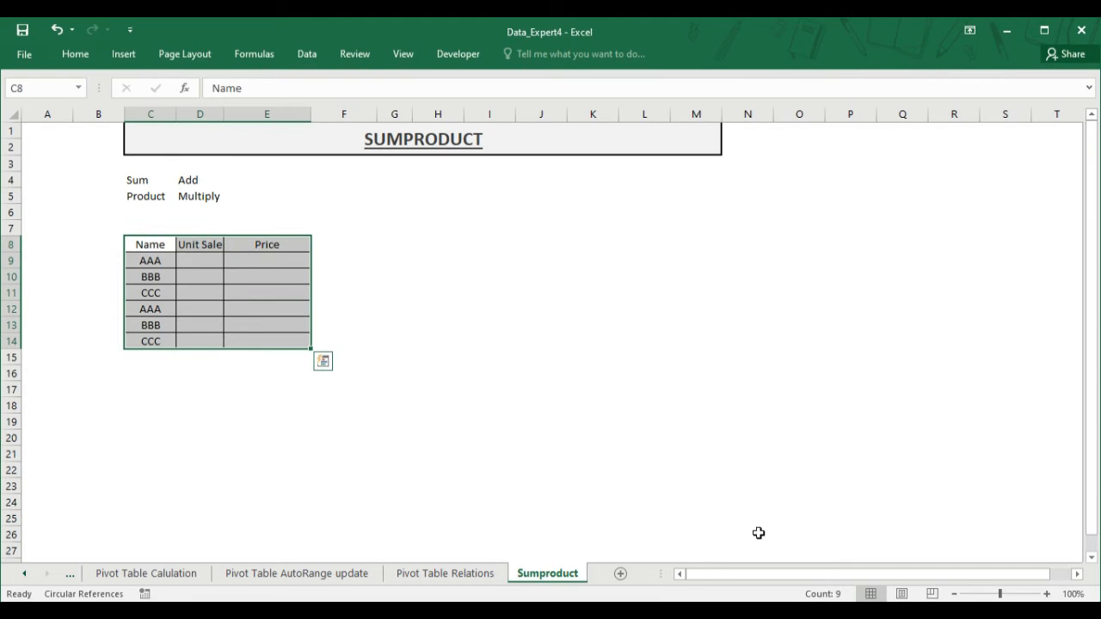
- Enter the formula =RANDBETWEEN(5,10) in D9, the first Unit Sale cell
key("Down")
key("Right")
type("=ra")
key("Down")
key("Down")
key("Tab")
type("5,10")
key("ctrl+Return")
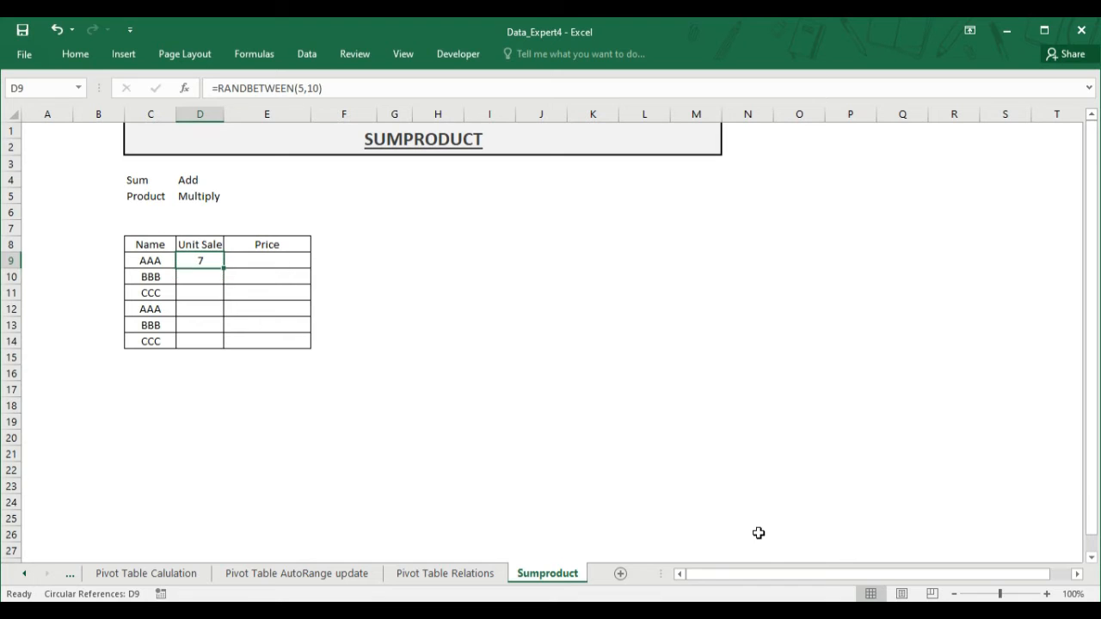
- Fill the RANDBETWEEN formula from D9 down the Unit Sale column to D14
key("shift+Down")
key("shift+Down")
key("shift+Down")
key("shift+Down")
key("shift+Down")
key("ctrl+d")
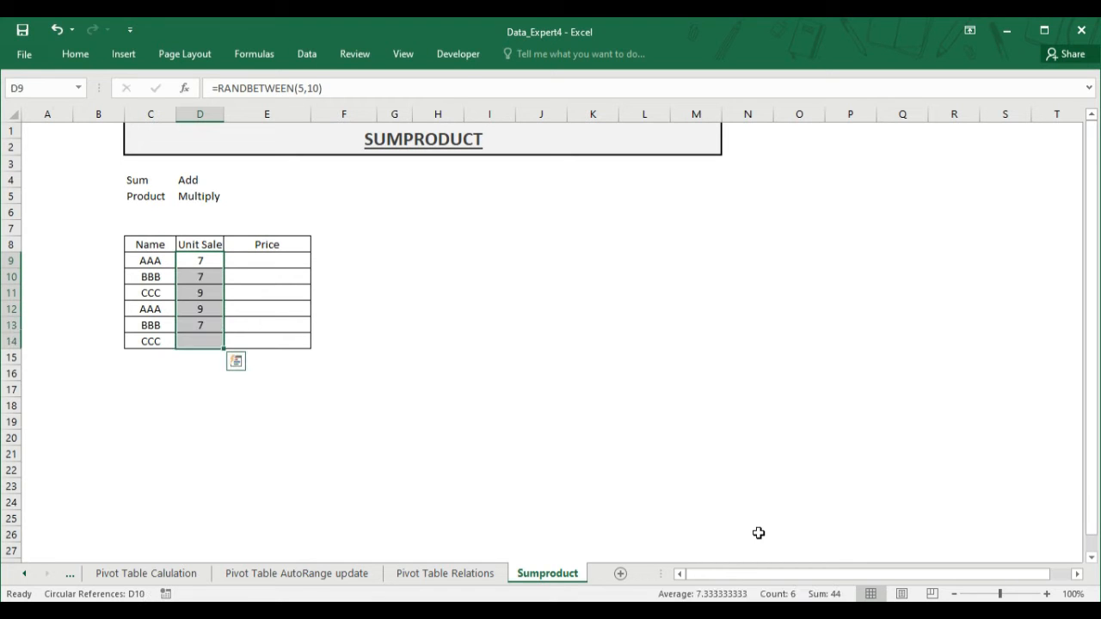
key("Left")
key("Right")
key("Right")
key("Left")
key("shift+Down")
key("shift+Down")
key("shift+Down")
key("shift+Down")
key("shift+Down")
key("ctrl+d")
- Copy the formula from D9 into E9, the first Price cell, and change it to =RANDBETWEEN(500,1000)
key("Right")
key("Left")
key("ctrl+c")
key("Right")
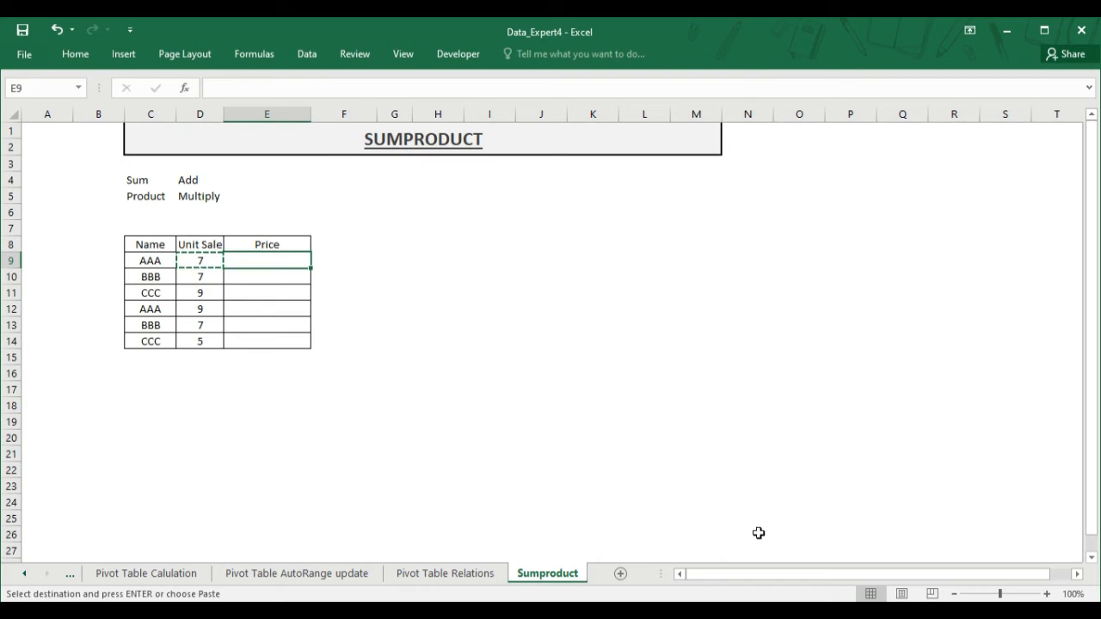
key("ctrl+v")
key("F2")
key("Left")
key("Left")
key("Left")
key("Left")
key("BackSpace")
type("5")
key("Left")
type("00")
key("Right")
key("Right")
key("Right")
type("000")
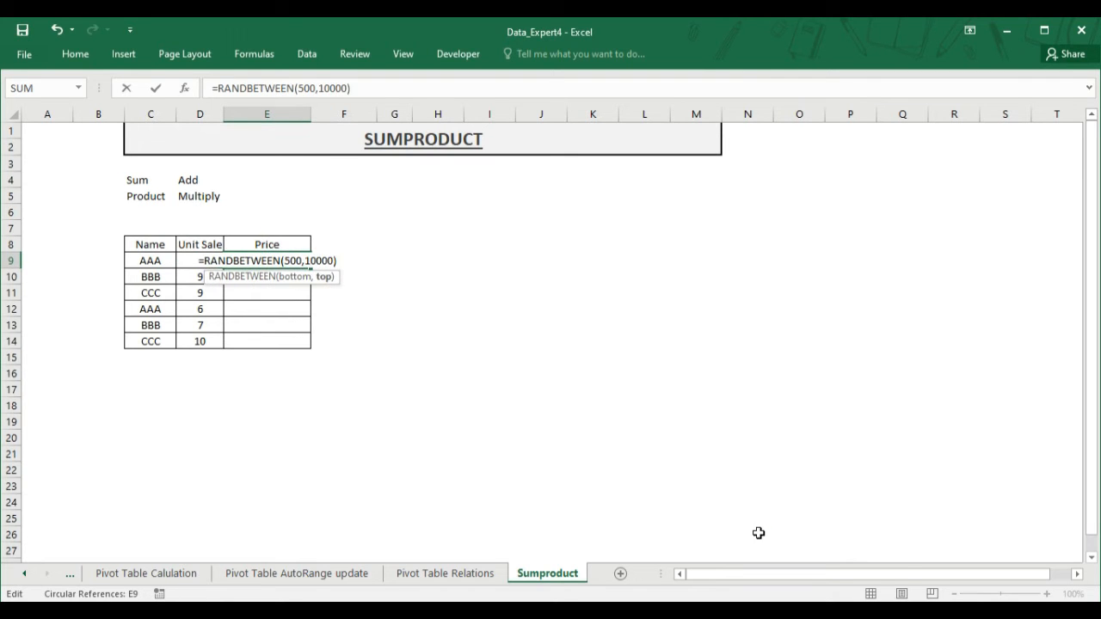
key("BackSpace")
key("Return")
- Fill the RANDBETWEEN formula from E9 down the Price column to E14
key("Up")
key("shift+Down")
key("shift+Down")
key("shift+Down")
key("shift+Down")
key("shift+Down")
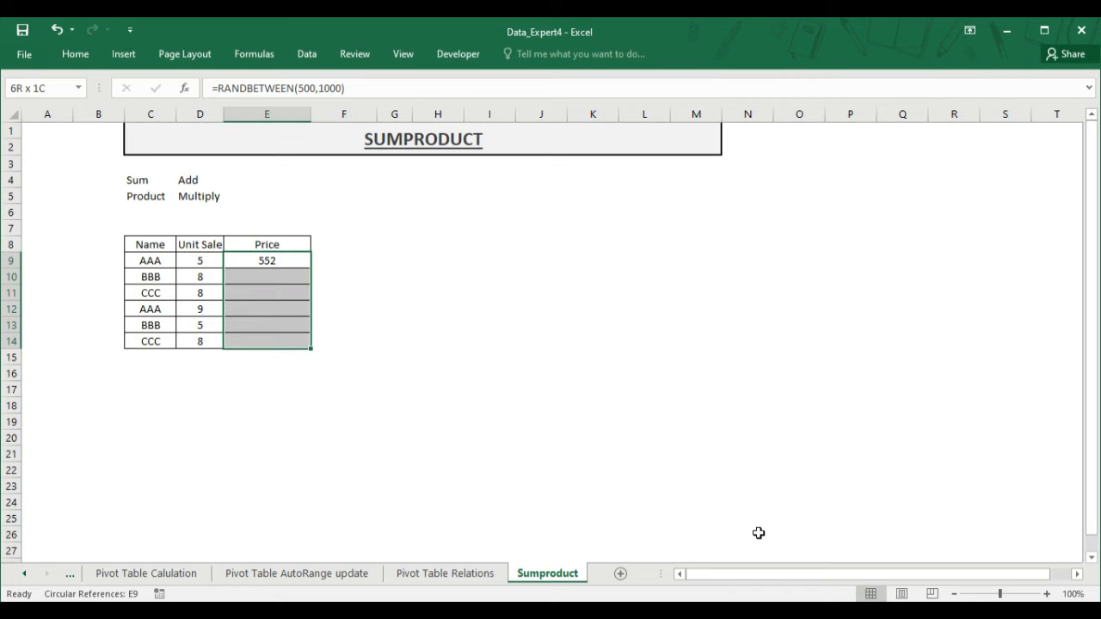
key("ctrl+d")
key("Left")
key("Right")
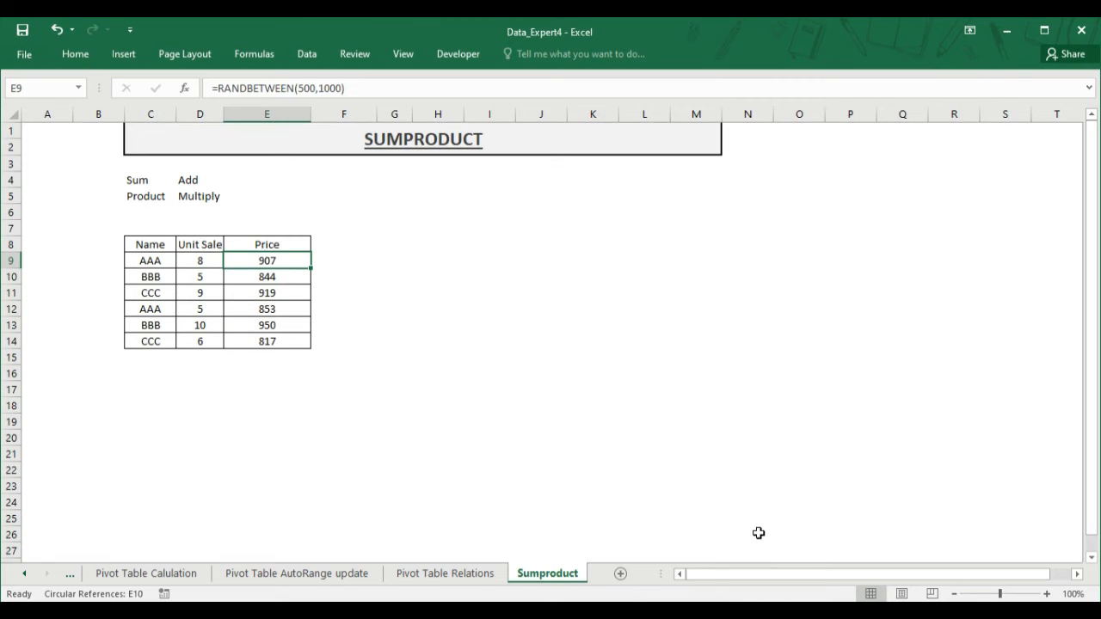
- Replace the formulas in the whole table C8:E14 with their values by copying it and pasting values in place
key("Left")
key("Left")
key("Up")
key("ctrl+a")
key("ctrl+c")
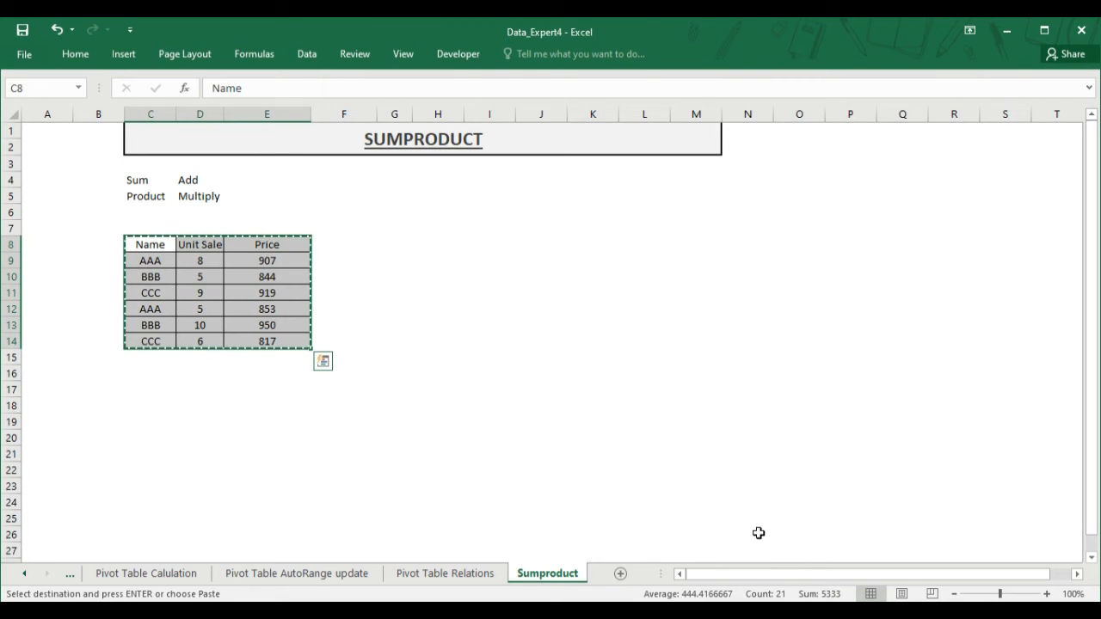
key("ctrl+alt+v")
key("v")
key("Return")
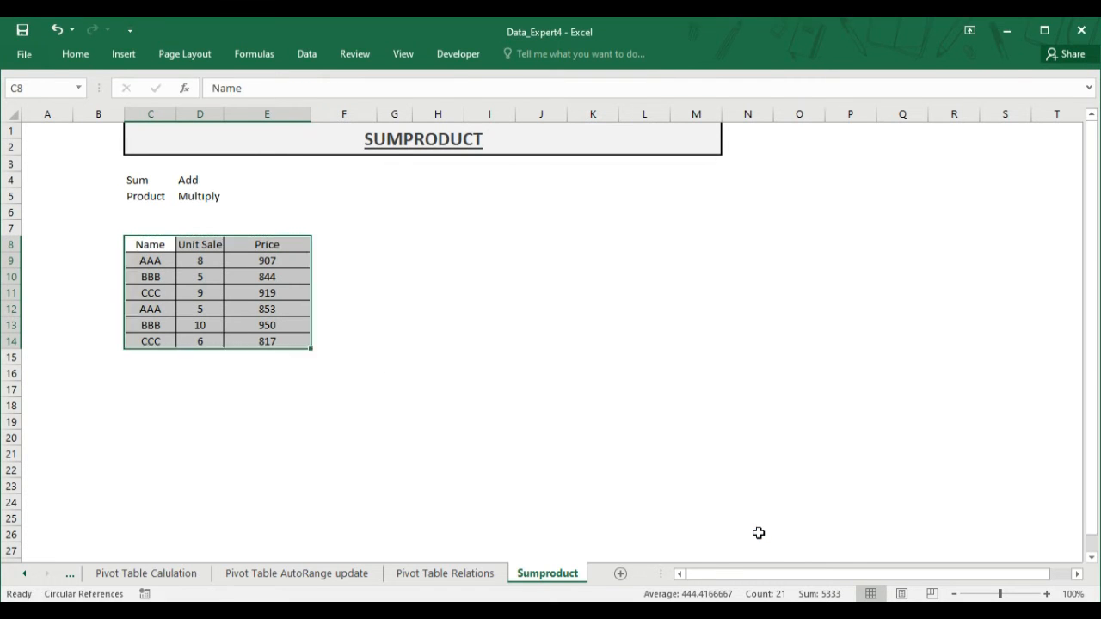
- Enter the formula =D9*E9 in F9 to multiply the first row's Unit Sale by its Price
key("Right")
key("Right")
key("Down")
key("Left")
key("Left")
key("shift+Right")
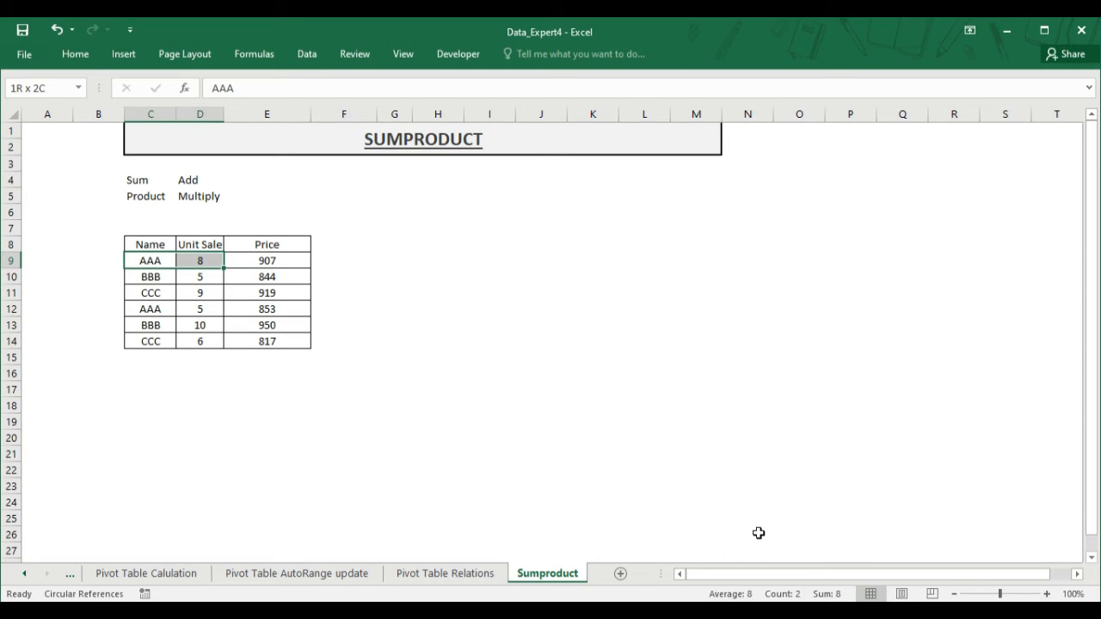
key("Right")
key("Right")
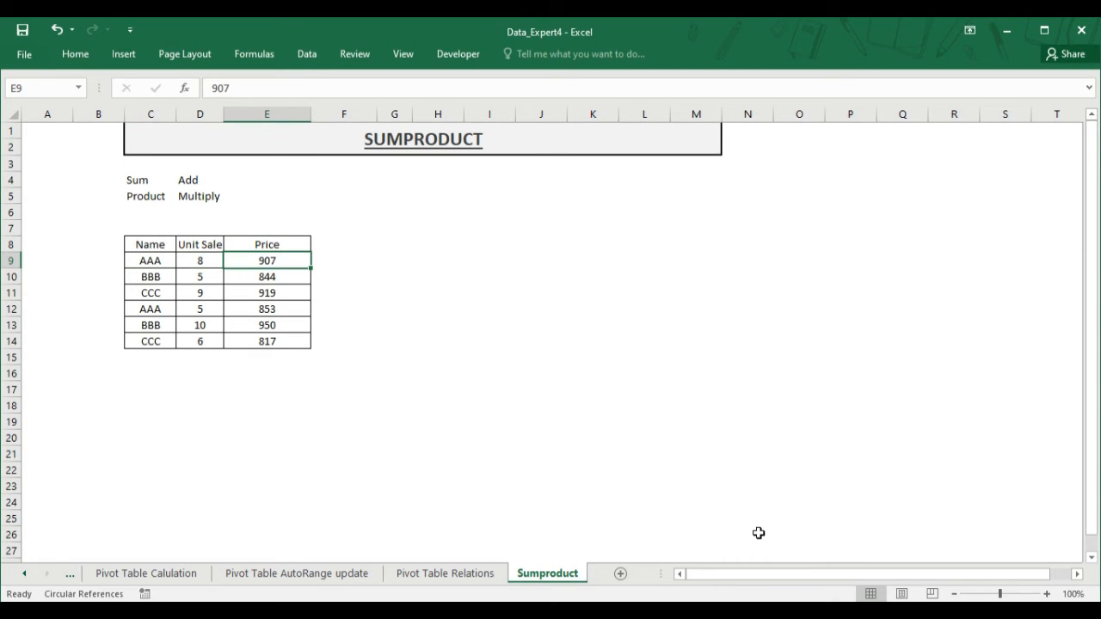
key("Right")
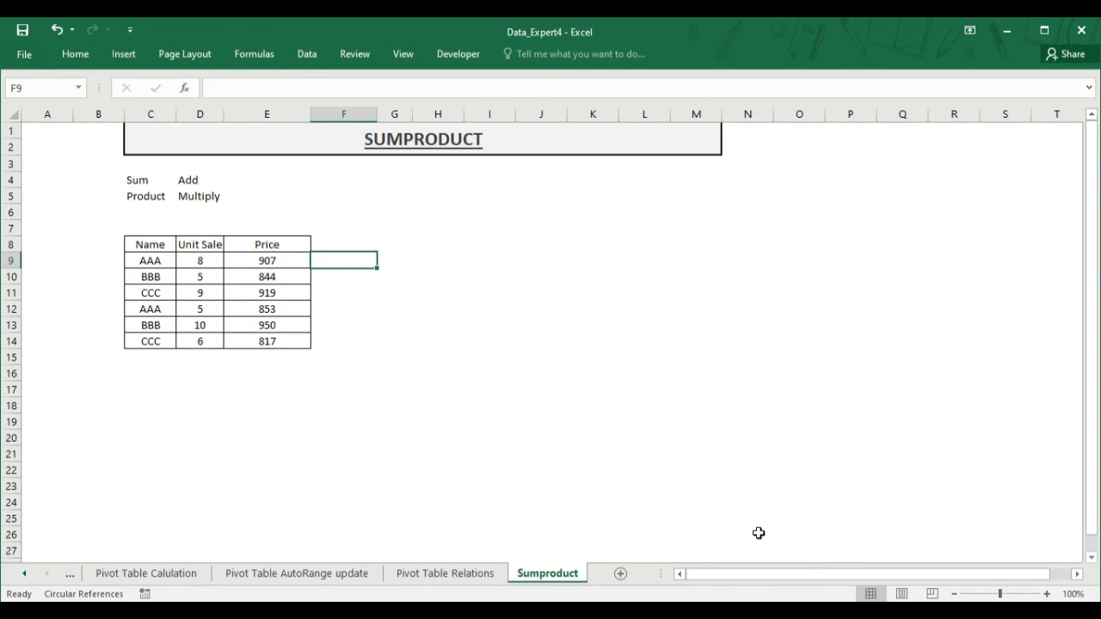
type("=")
key("Left")
key("Left")
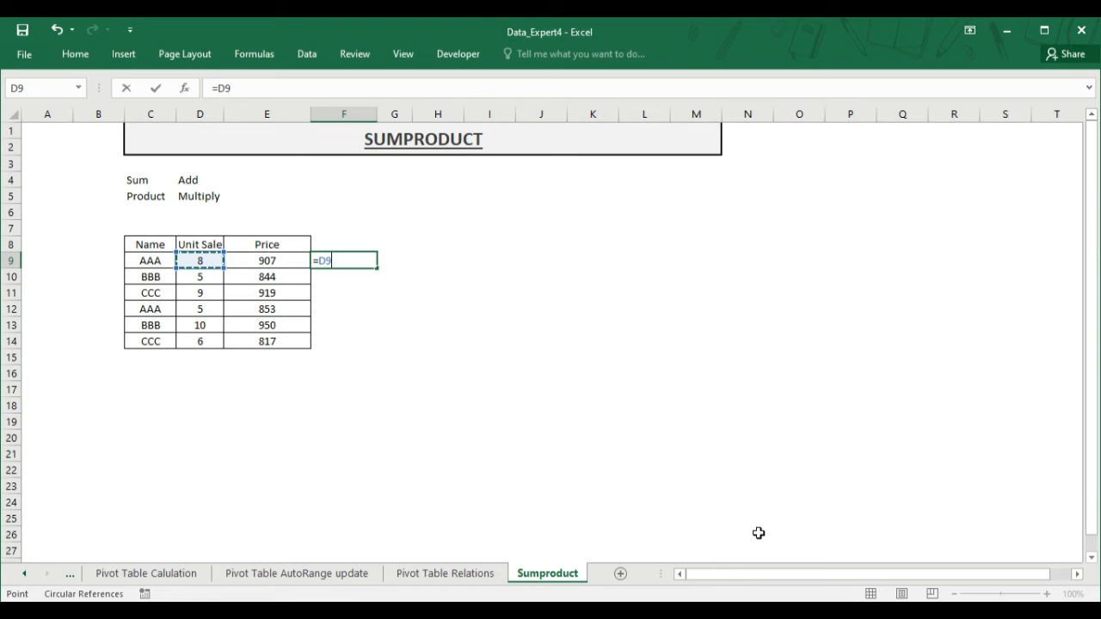
type("*")
key("Left")
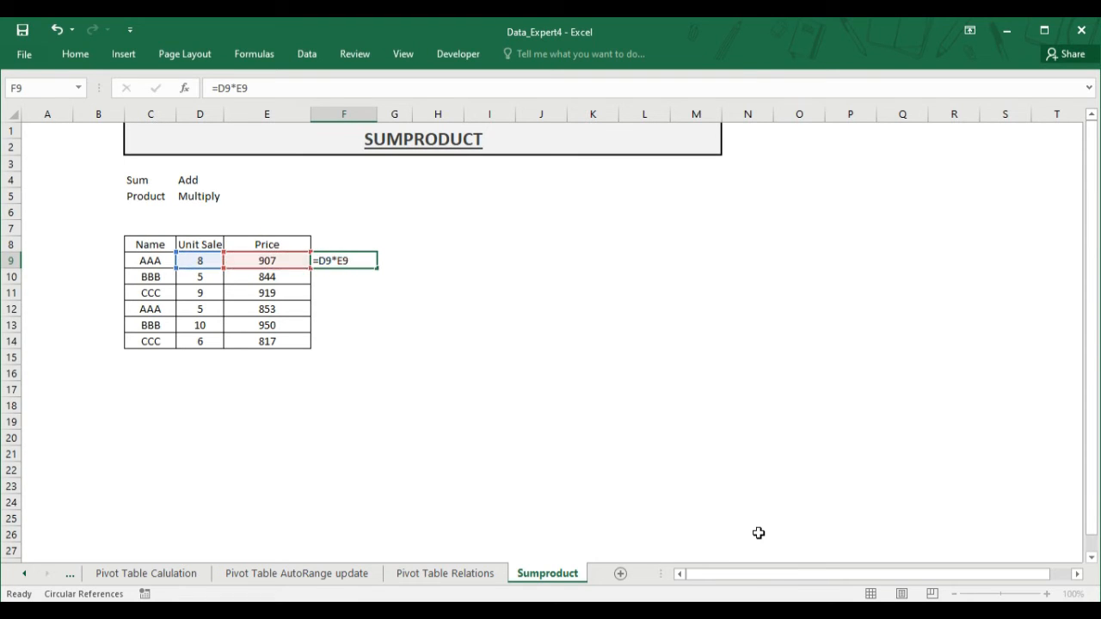
key("ctrl+Return")
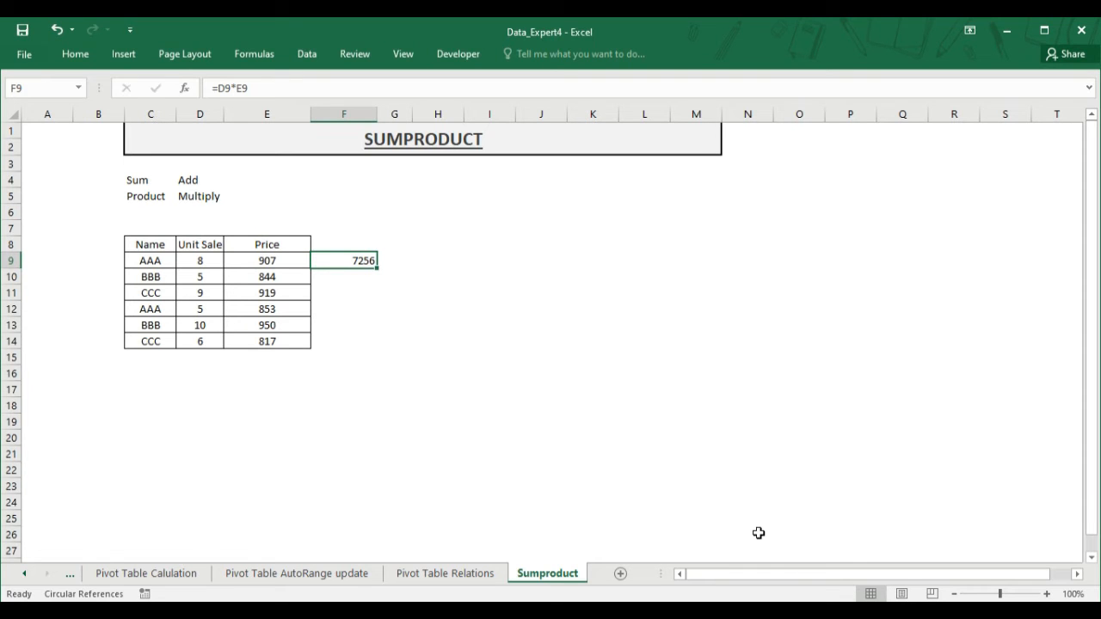
- Fill the multiplication formula from F9 down to F14
key("shift+Down")
key("shift+Down")
key("shift+Down")
key("shift+Down")
key("shift+Down")
key("ctrl+d")
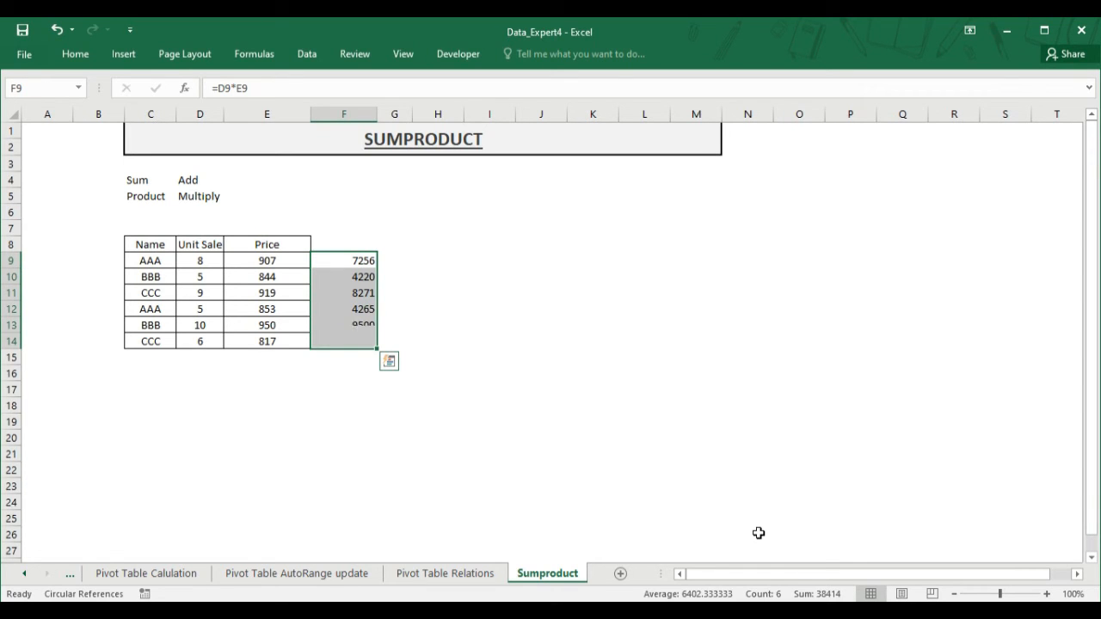
- Total the row products in F15 with the formula =SUM(F9:F14)
key("Down")
key("Down")
key("Down")
key("Down")
key("Down")
key("Down")
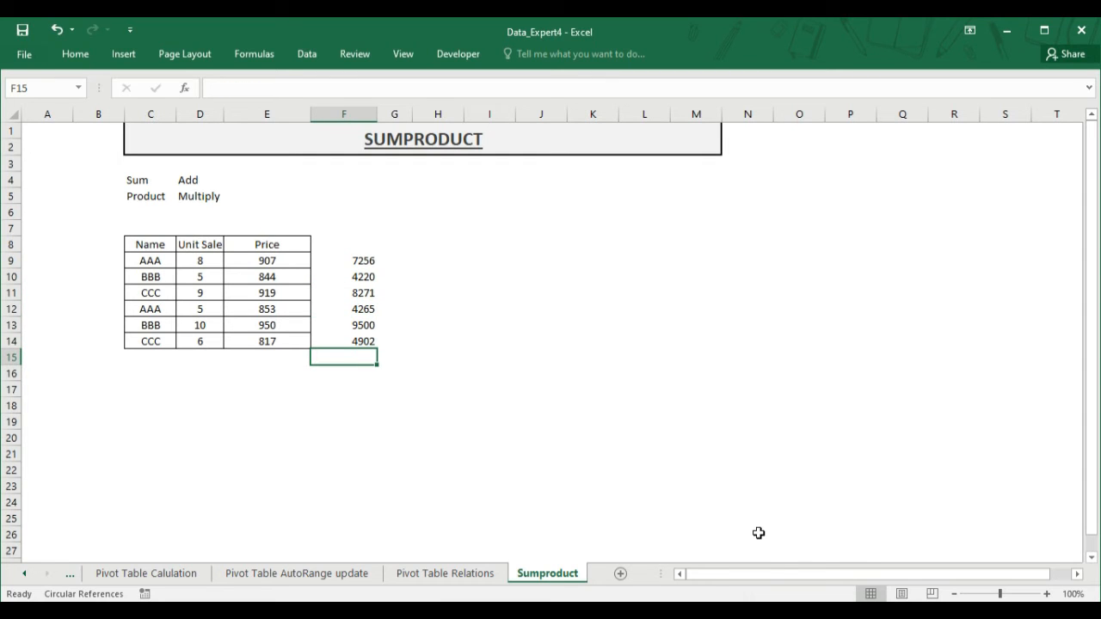
key("alt+equal")
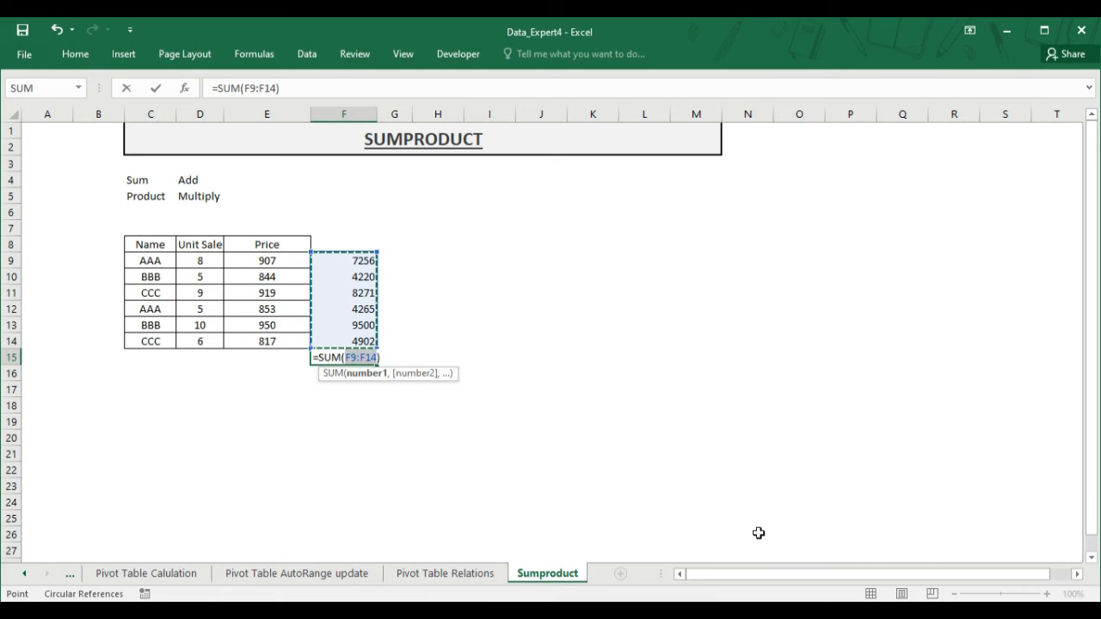
key("Return")
key("Up")
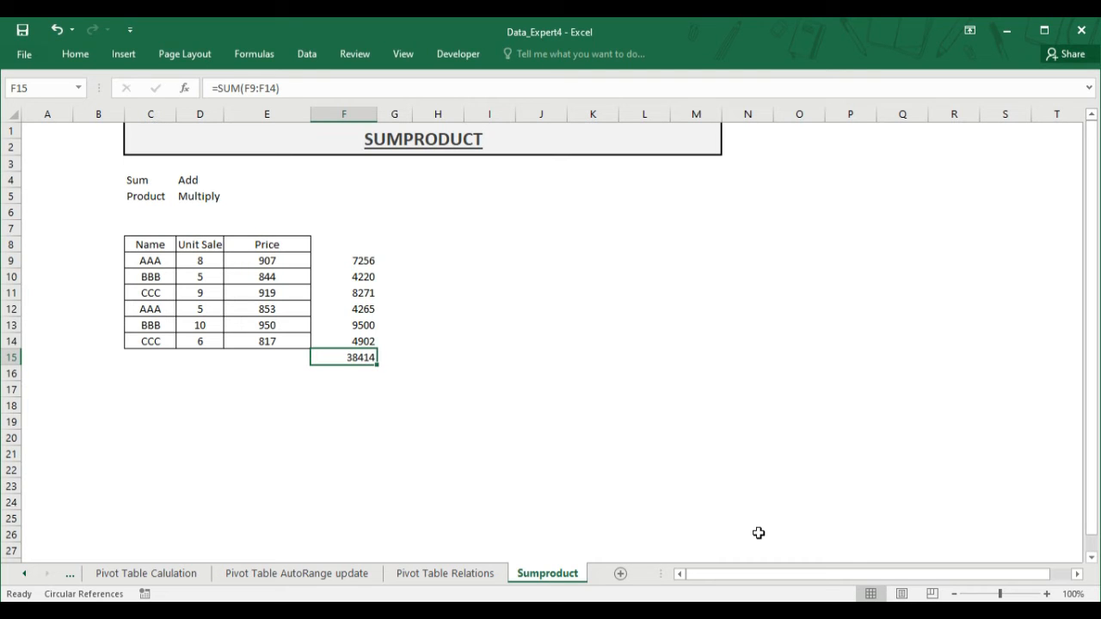
- Review the row products in F9:F14 and inspect which cells the formula in F9 multiplies
key("Up")
key("Up")
key("Up")
key("Up")
key("Up")
key("Up")
key("Down")
key("Down")
key("Down")
key("Down")
key("Down")
key("Down")
key("Up")
key("Up")
key("Up")
key("Up")
key("Up")
key("Up")
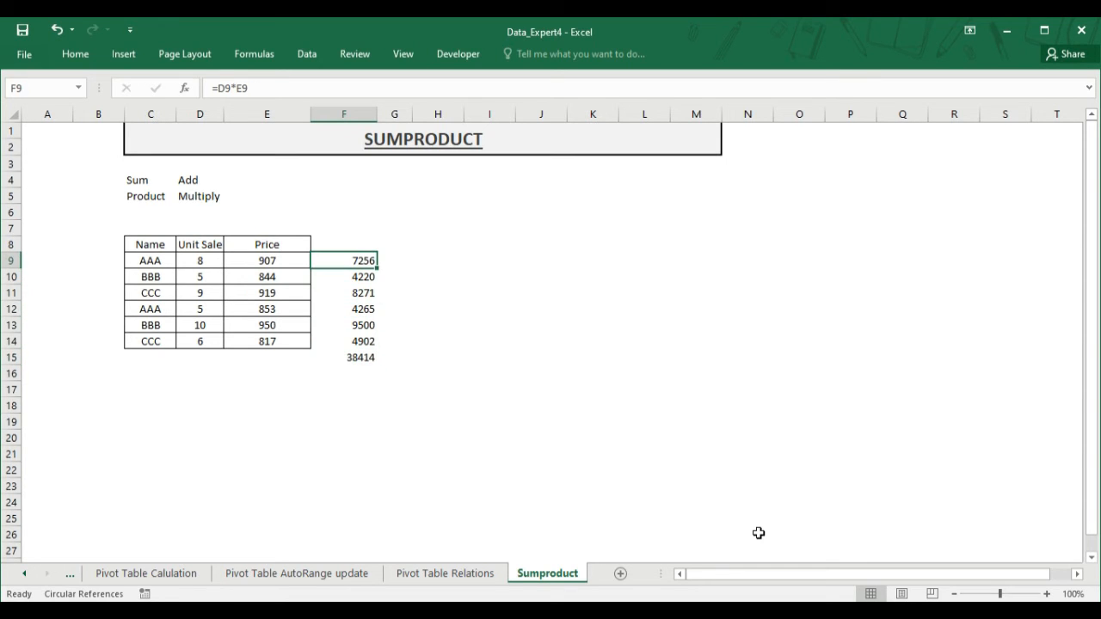
key("F2")
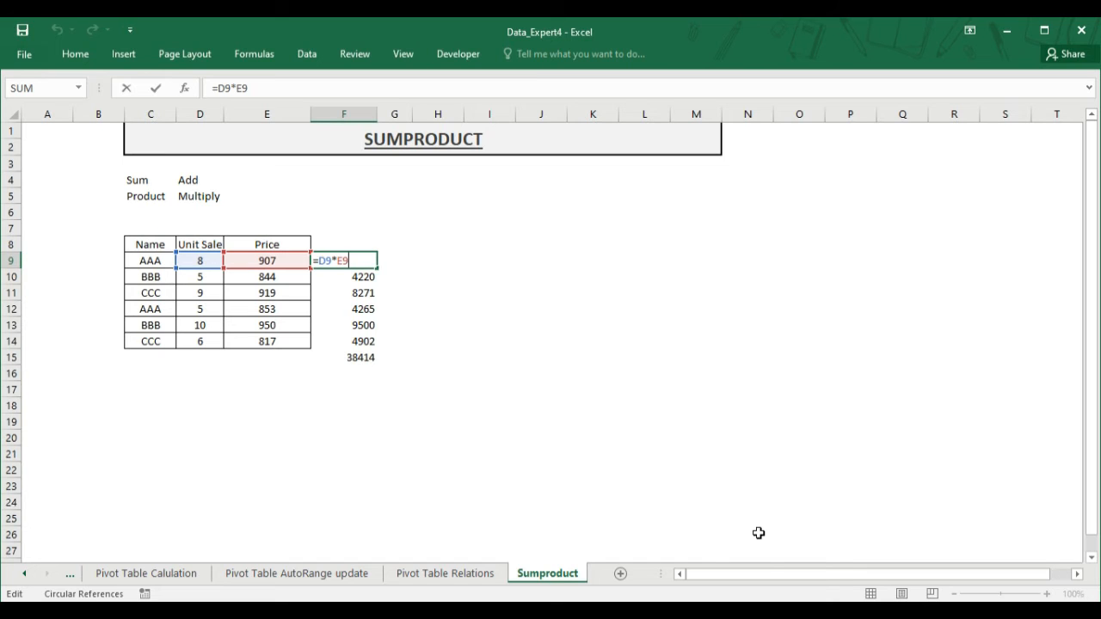
key("Return")
- Inspect the SUM formula in F15 and the range of row products it adds
key("Down")
key("Down")
key("Down")
key("Down")
key("Down")
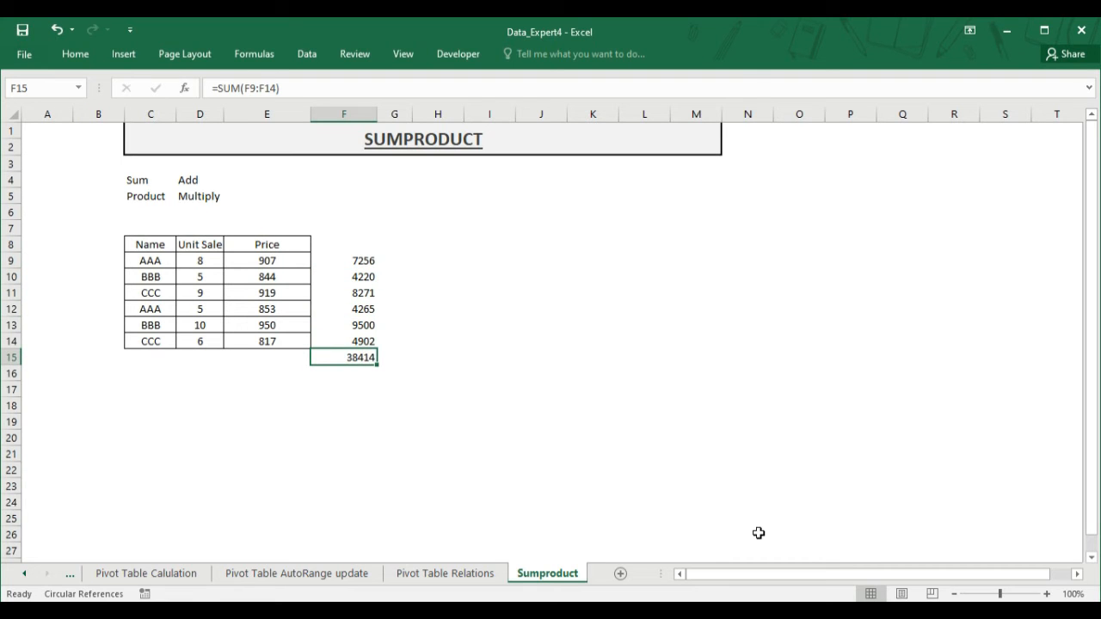
key("F2")
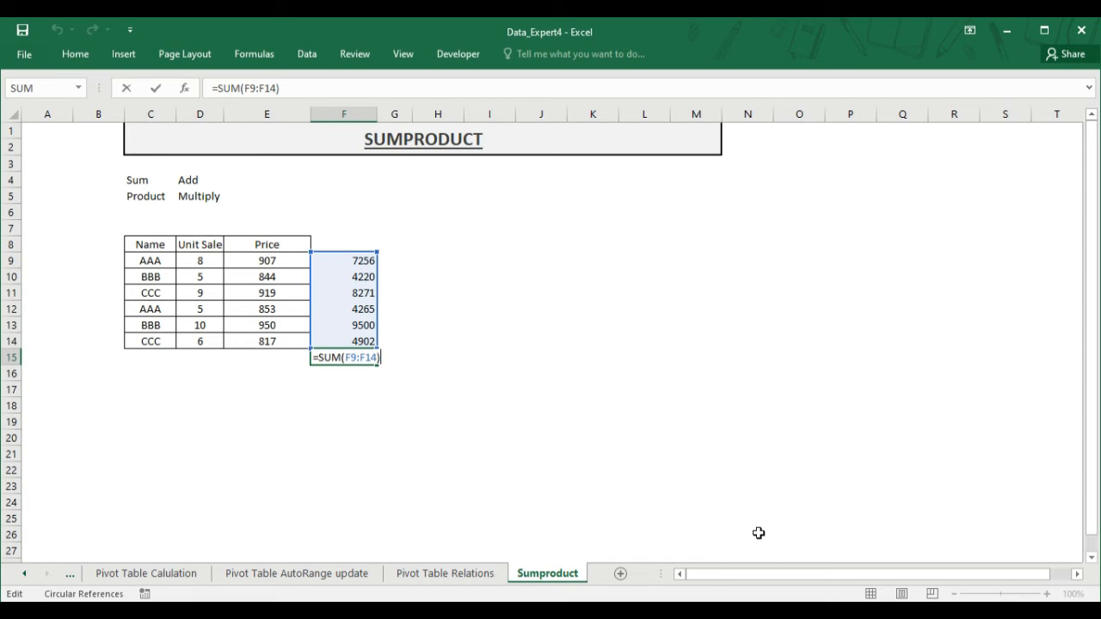
key("Escape")
key("Left")
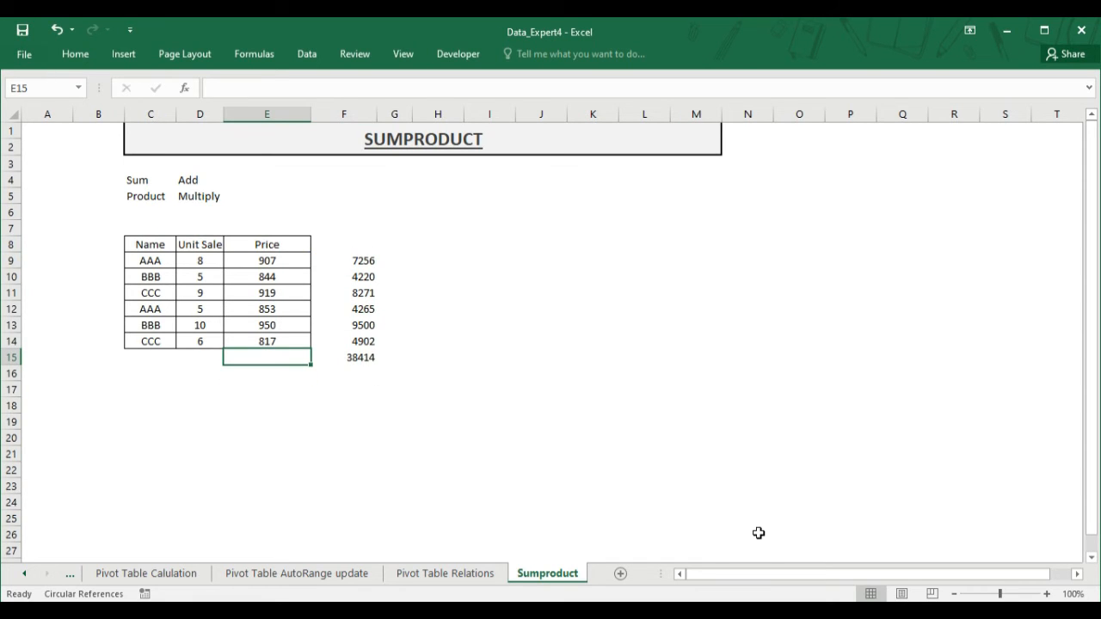
key("Right")
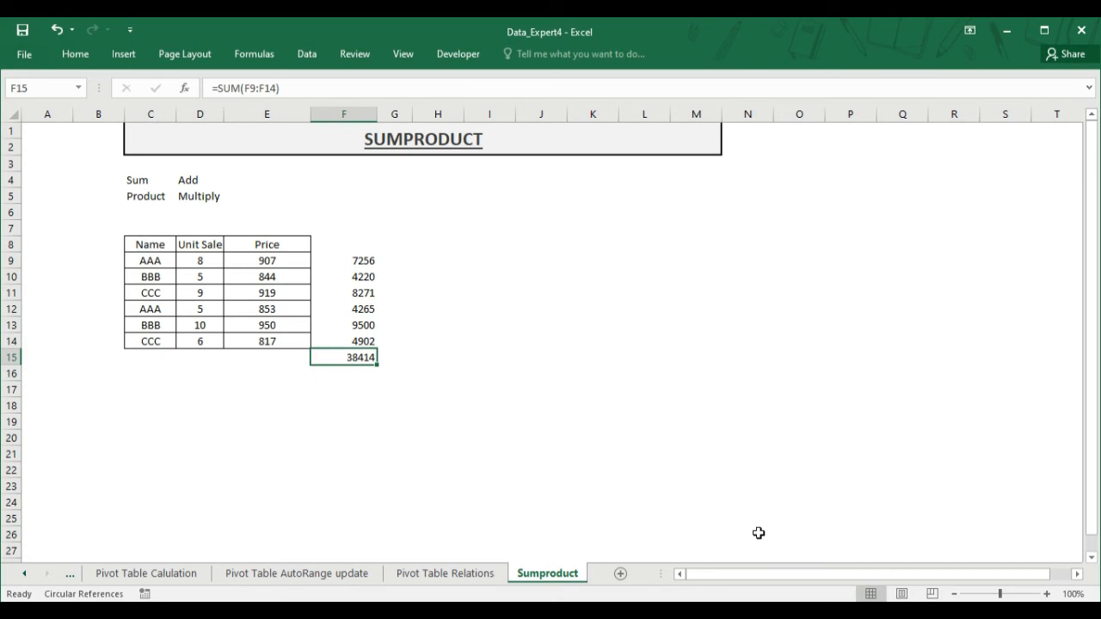
key("ctrl+Up")
key("ctrl+shift+Down")
key("shift+Up")
key("Down")
key("ctrl+Down")
- Start a SUMPRODUCT formula in E15 with the Unit Sale range D9:D14 as its first array
key("Left")
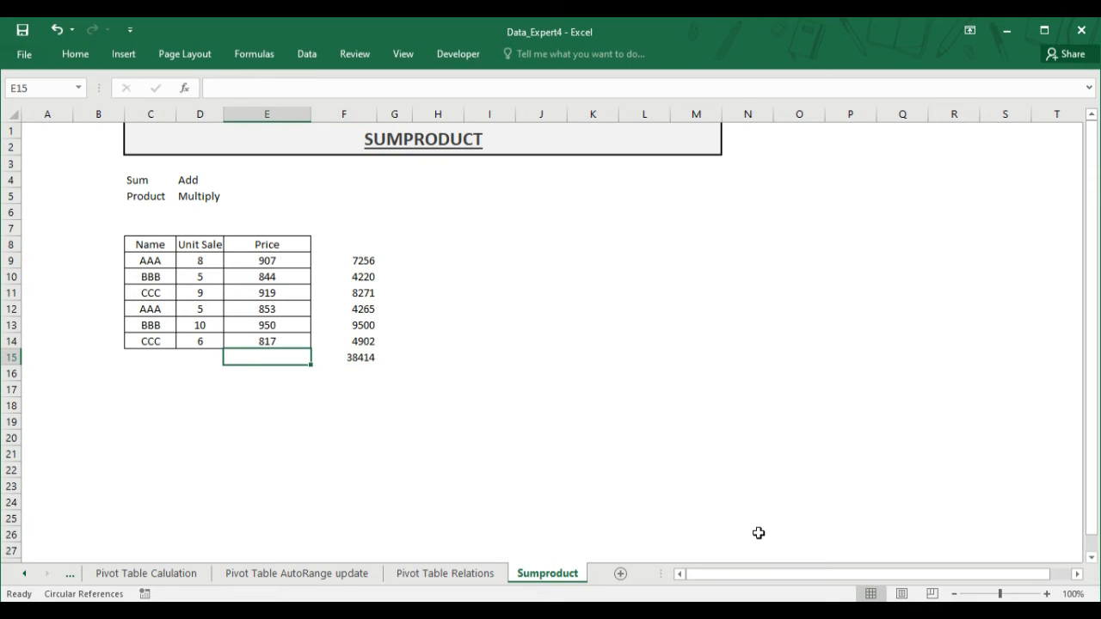
type("=sum")
key("Down")
key("Down")
key("Down")
key("Tab")
key("Up")
key("Up")
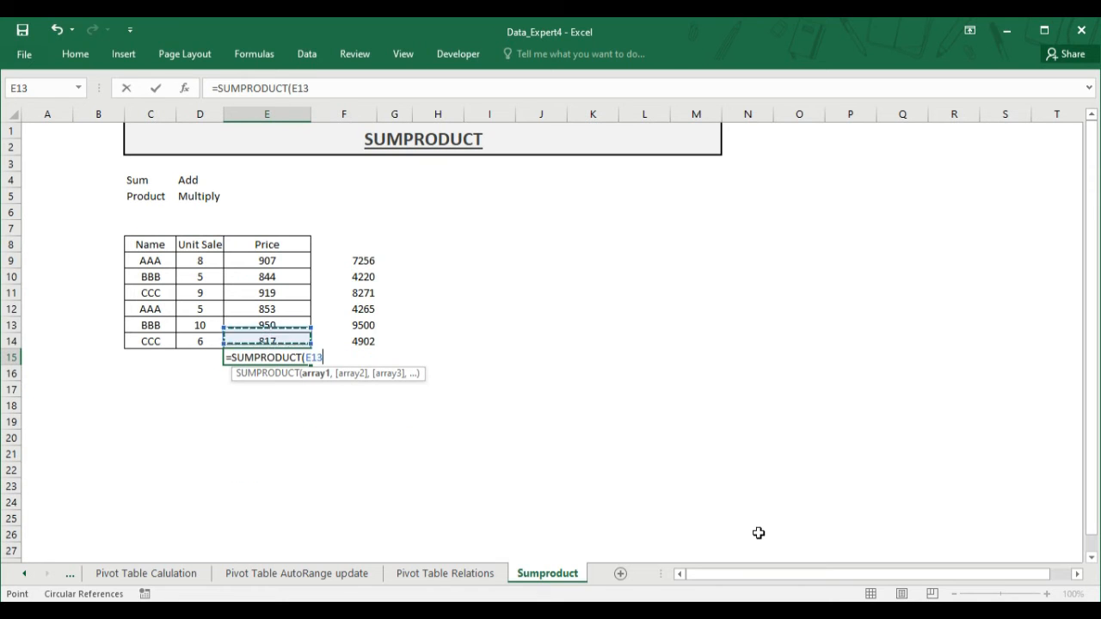
key("Left")
key("Up")
key("Up")
key("Up")
key("Up")
key("Up")
key("Down")
key("shift+Down")
key("shift+Down")
key("shift+Down")
key("shift+Down")
key("shift+Down")
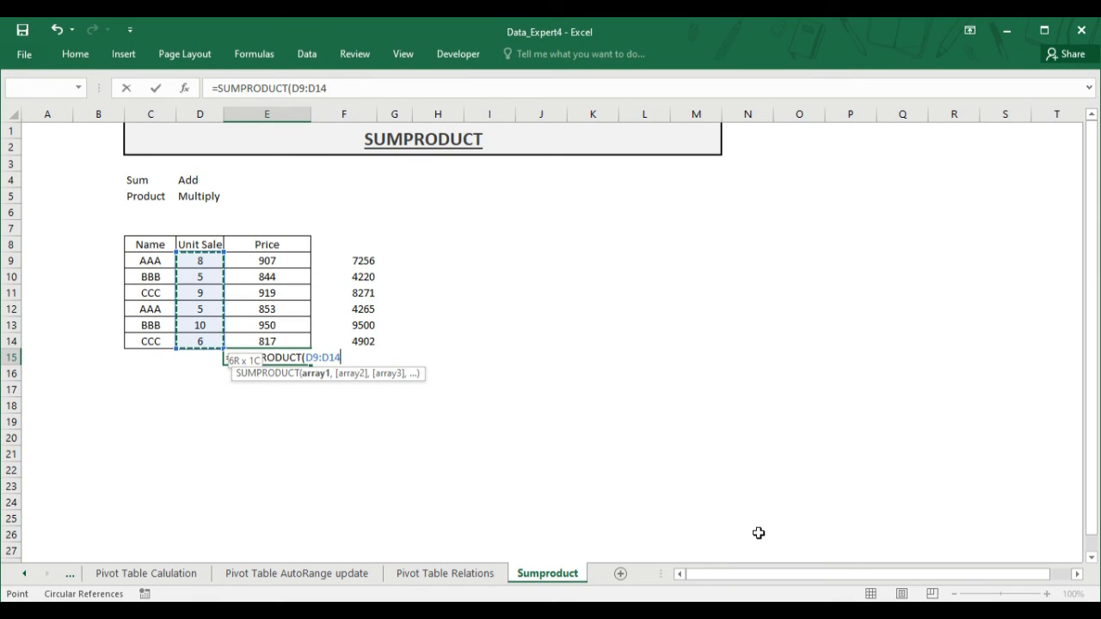
- Add the Price range E9:E14 as the second array and complete the formula =SUMPRODUCT(D9:D14,E9:E14) in E15
type(",")
key("Up")
key("Up")
key("Up")
key("Up")
key("Up")
key("Up")
key("shift+Down")
key("shift+Down")
key("shift+Down")
key("shift+Down")
key("shift+Down")
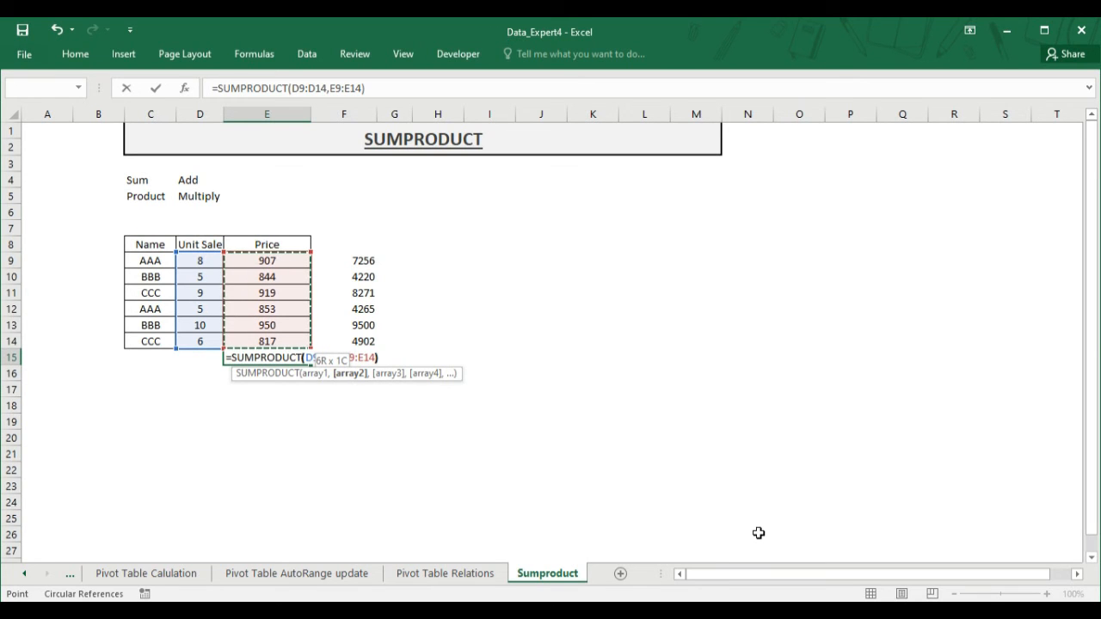
type(")")
key("Return")
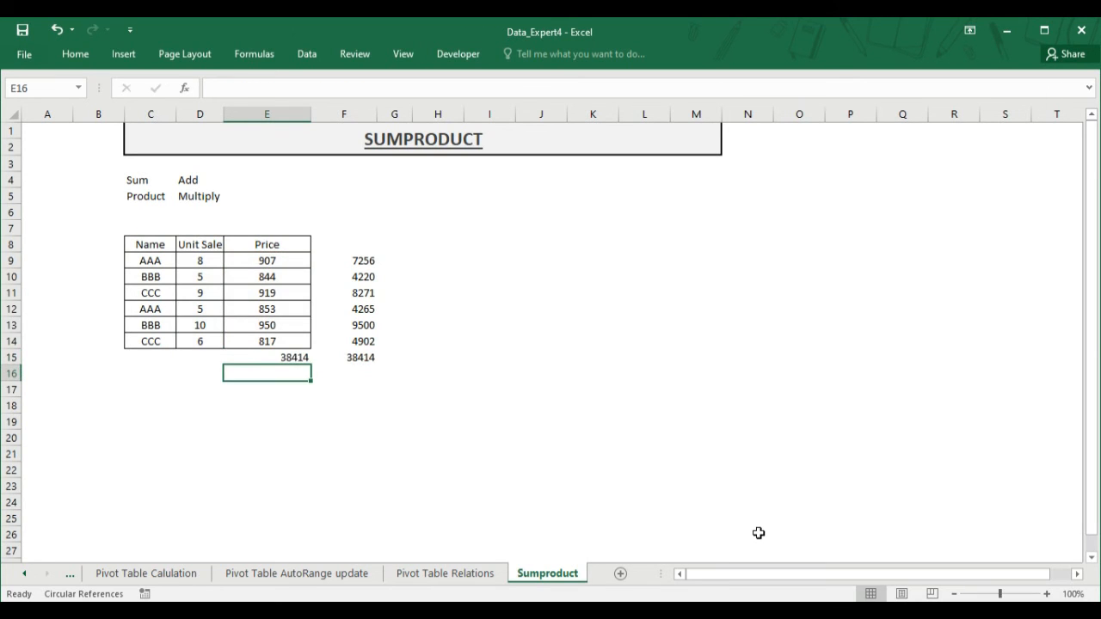
- Compare the totals in E15 and F15 and inspect the ranges used by the SUMPRODUCT formula in E15
key("Up")
key("shift+Right")
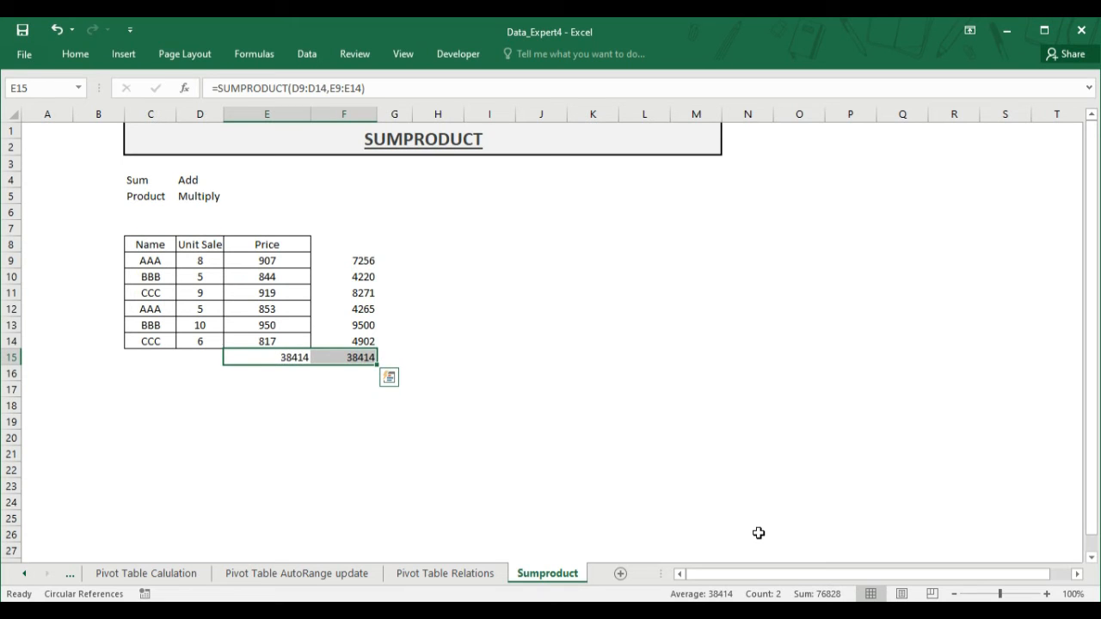
key("Left")
key("Right")
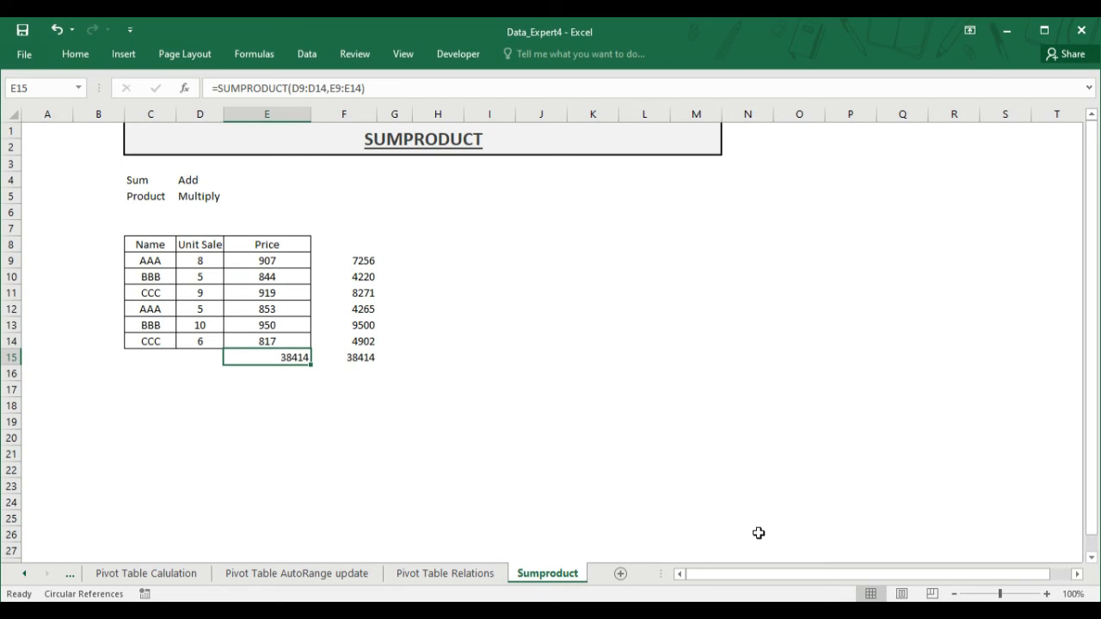
key("F2")
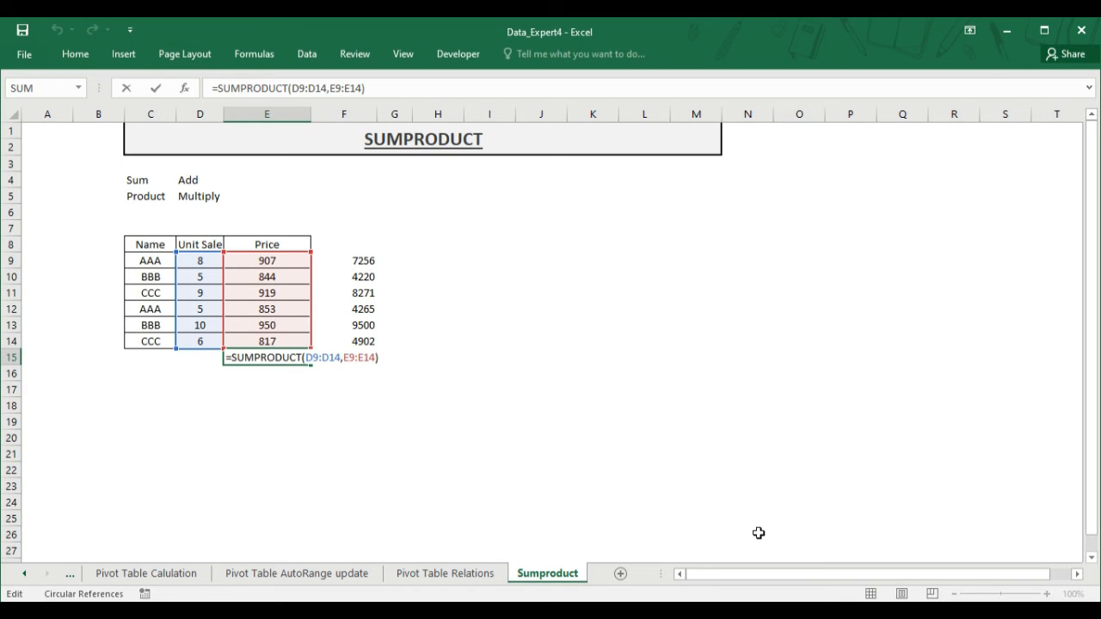
key("Escape")
- Review the row products in F9:F14 and the SUM total beneath them in F15
key("Right")
key("Left")
key("Right")
key("Up")
key("Up")
key("Up")
key("Up")
key("Up")
key("Up")
key("ctrl+shift+Down")
key("shift+Up")
key("shift+Up")
key("shift+Up")
key("shift+Up")
key("shift+Up")
key("shift+Up")
key("shift+Up")
key("shift+Down")
key("Down")
key("Up")
key("ctrl+Down")
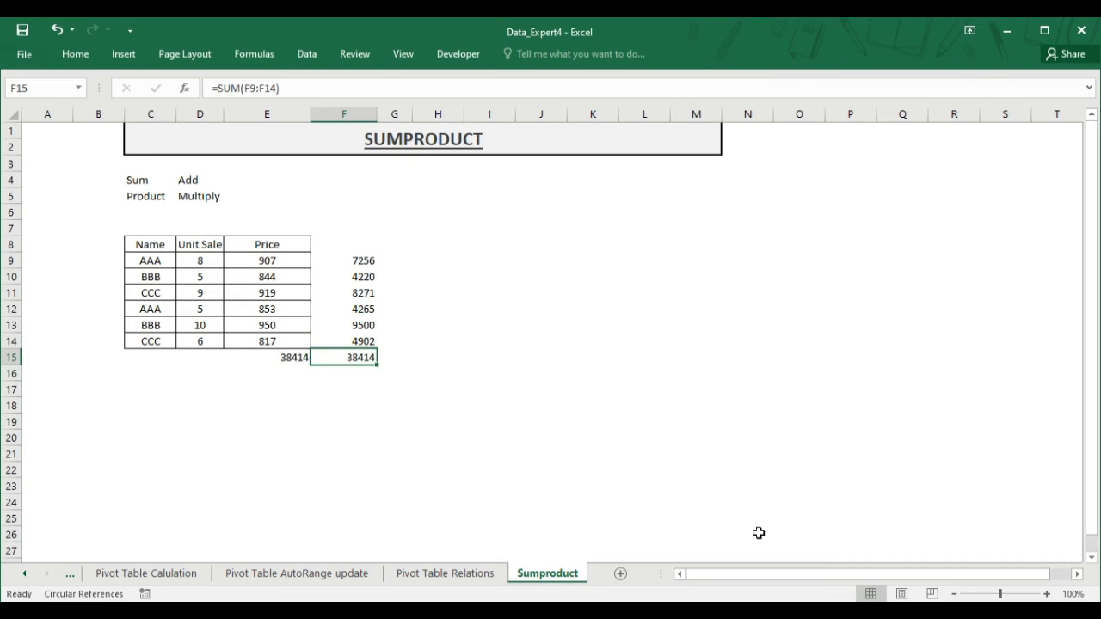
- Copy the Name header and first name, AAA, from C8:C9 to K7:K8
key("Left")
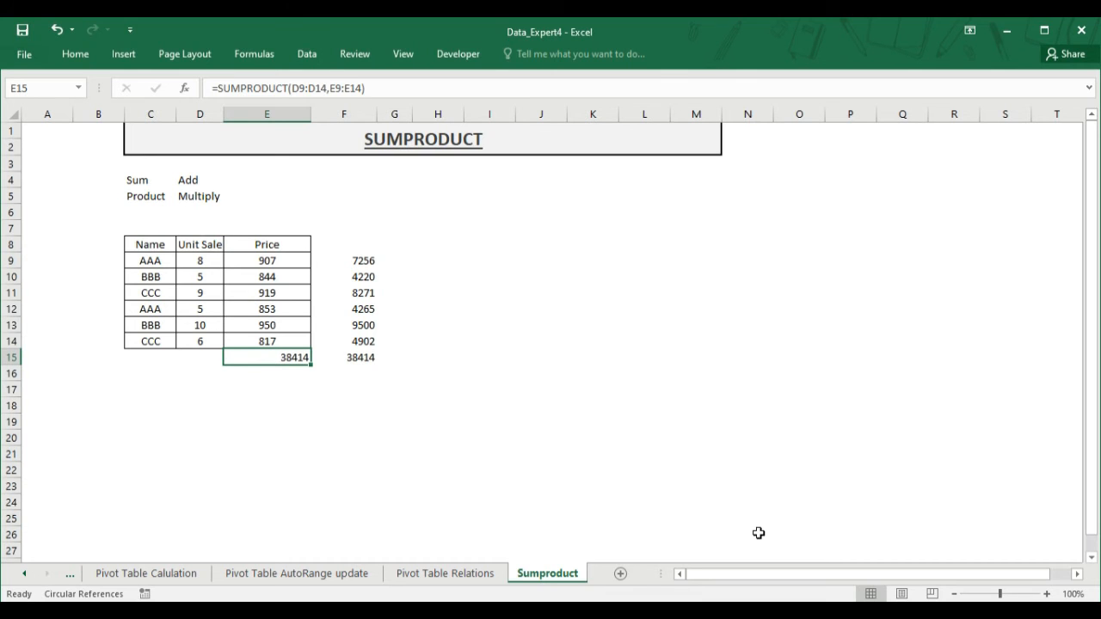
key("Up")
key("Up")
key("Up")
key("Up")
key("Up")
key("Up")
key("Up")
key("Left")
key("Left")
key("shift+Down")
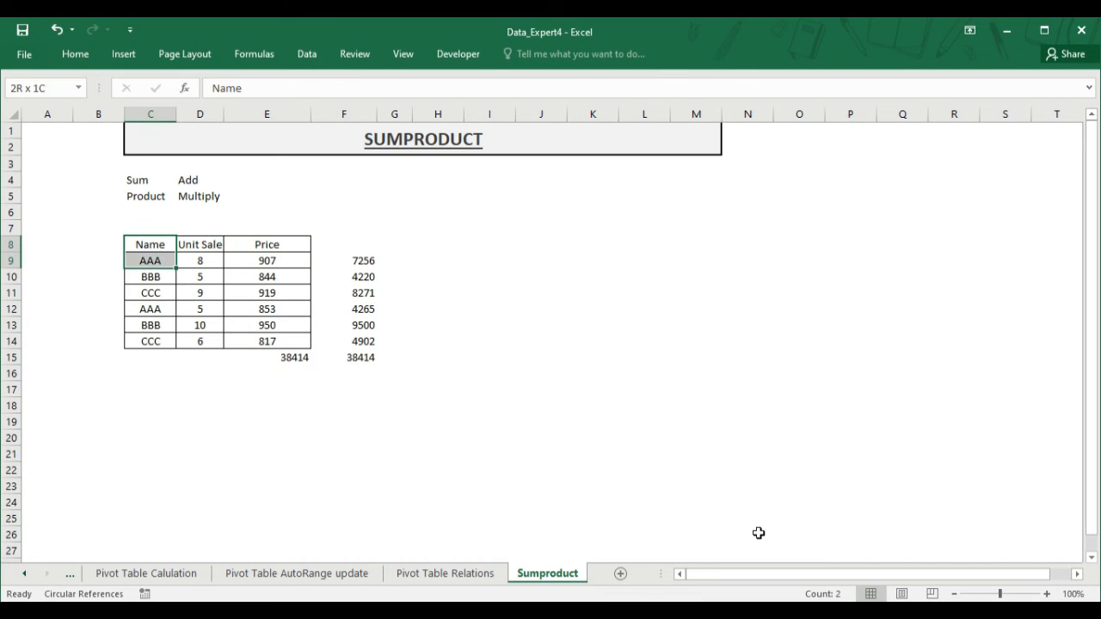
key("ctrl+c")
key("Right")
key("Right")
key("Right")
key("Right")
key("Right")
key("Right")
key("Right")
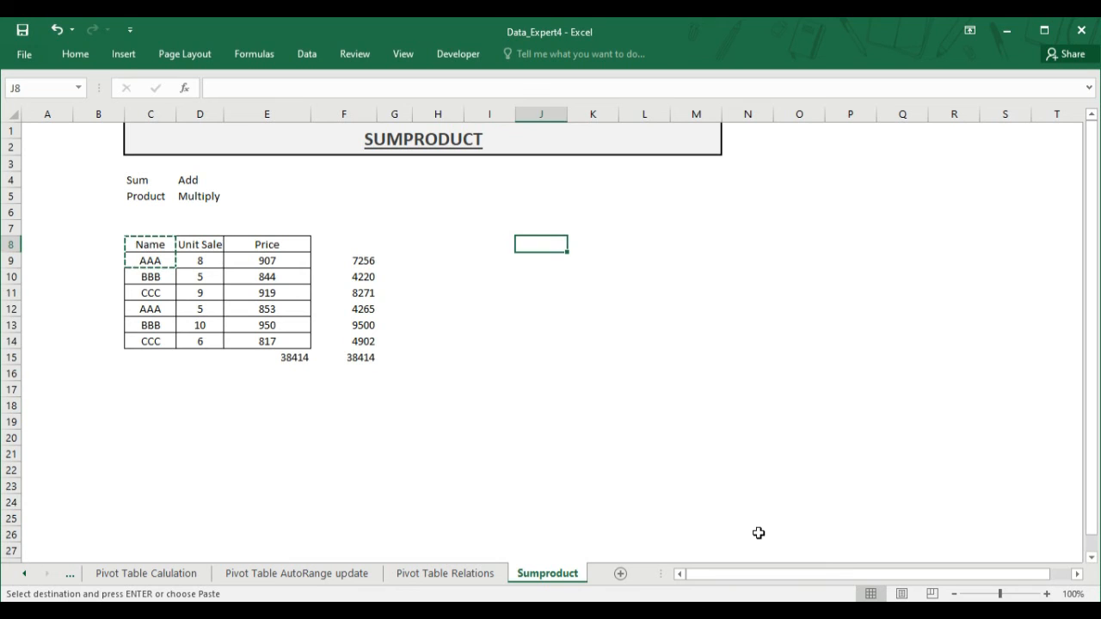
key("Right")
key("Up")
key("ctrl+v")
- Add the header Amount in L7 and enter AAA as the lookup name in K8
key("Right")
key("Left")
key("Right")
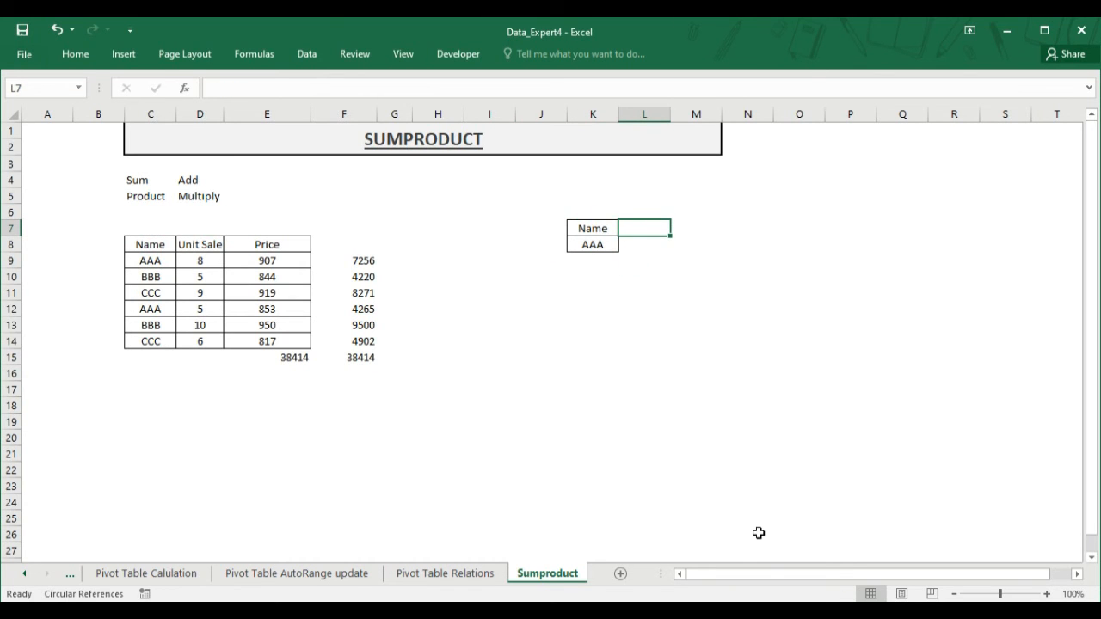
key("Left")
key("Right")
key("Left")
key("Right")
type("Amount")
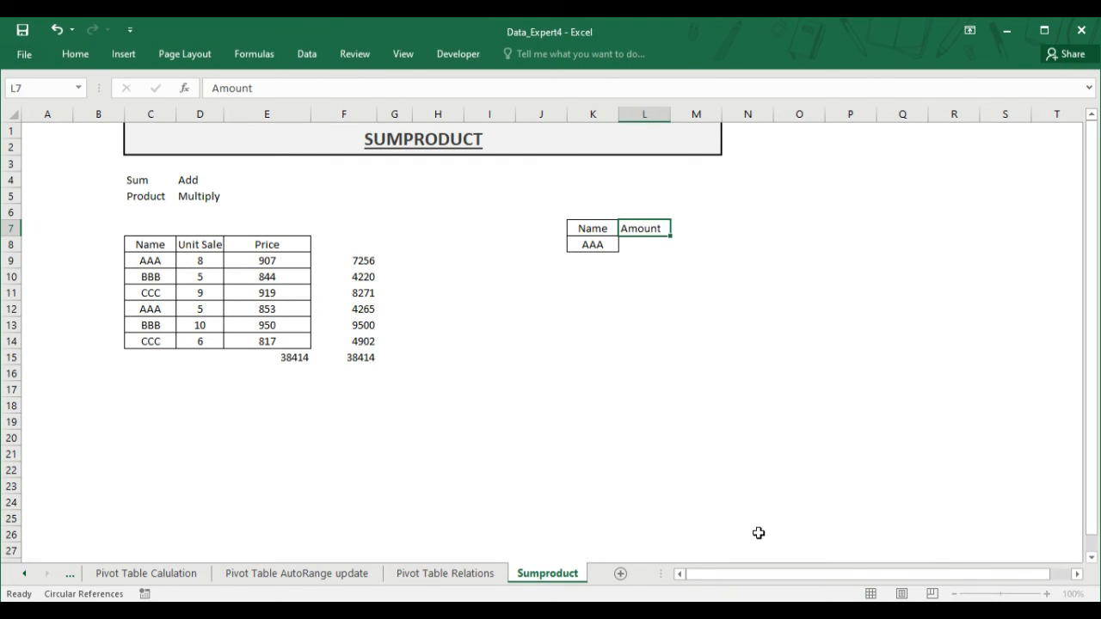
key("Return")
key("Left")
type("AAA")
key("Right")
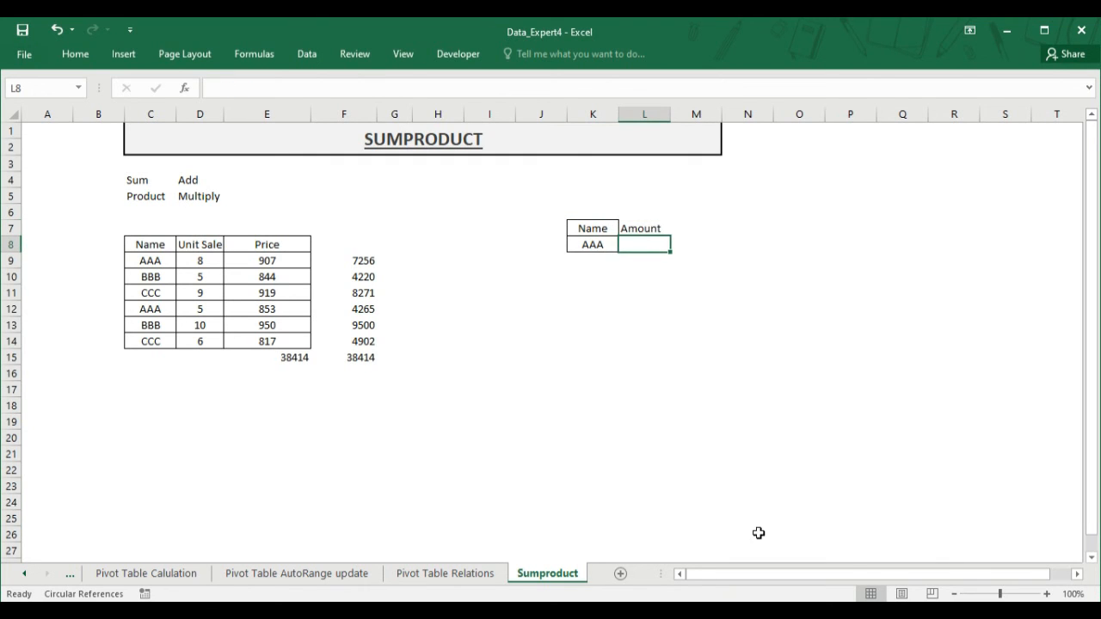
- Start a SUMPRODUCT formula in L8 with the Unit Sale range D9:D14 as its first array
type("=")
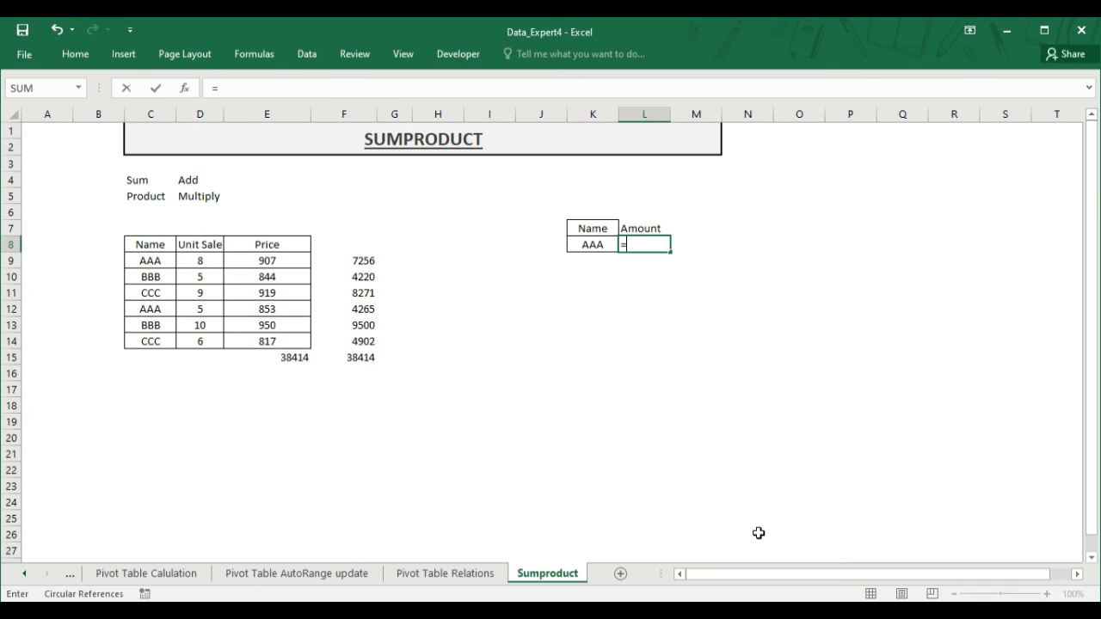
type("sum")
key("Down")
key("Down")
key("Down")
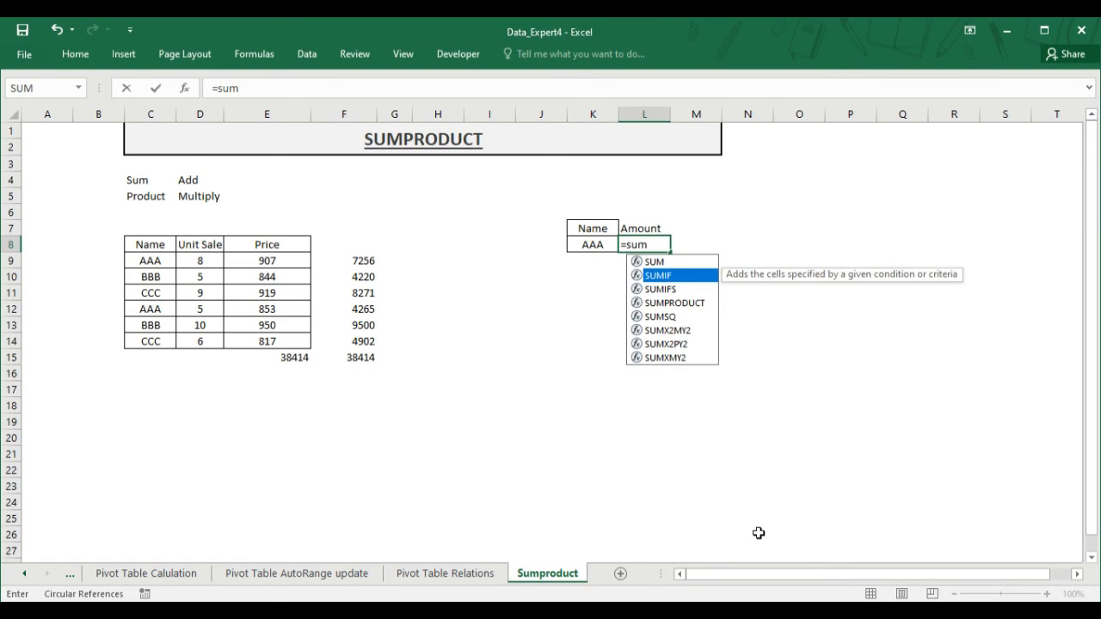
key("Tab")
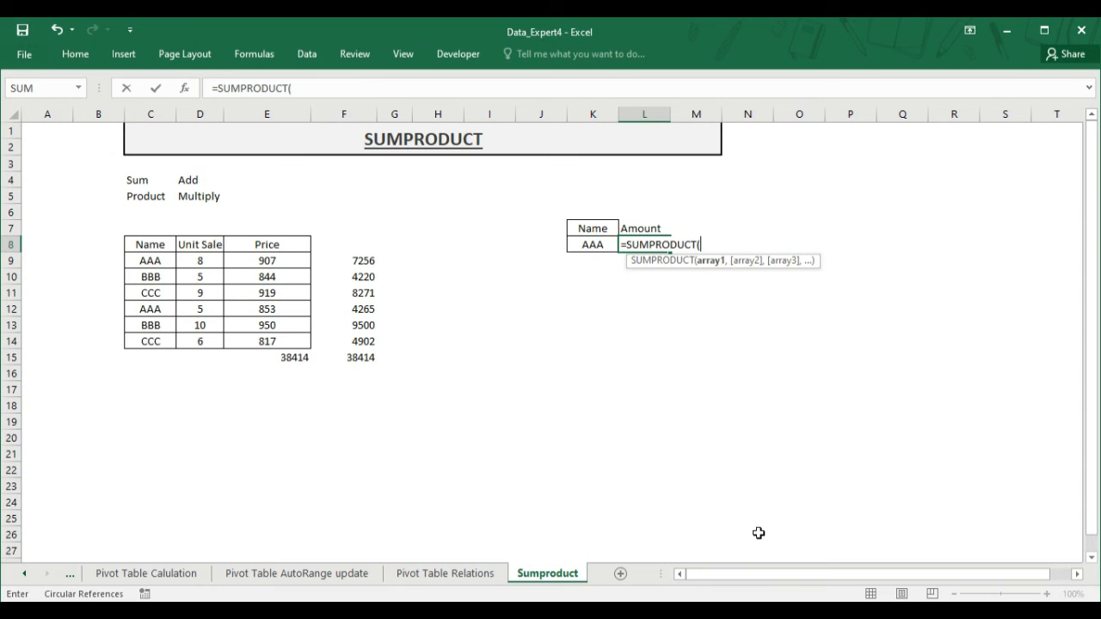
key("Left")
key("Left")
key("Left")
key("Left")
key("Left")
key("Left")
key("Left")
key("Left")
key("Down")
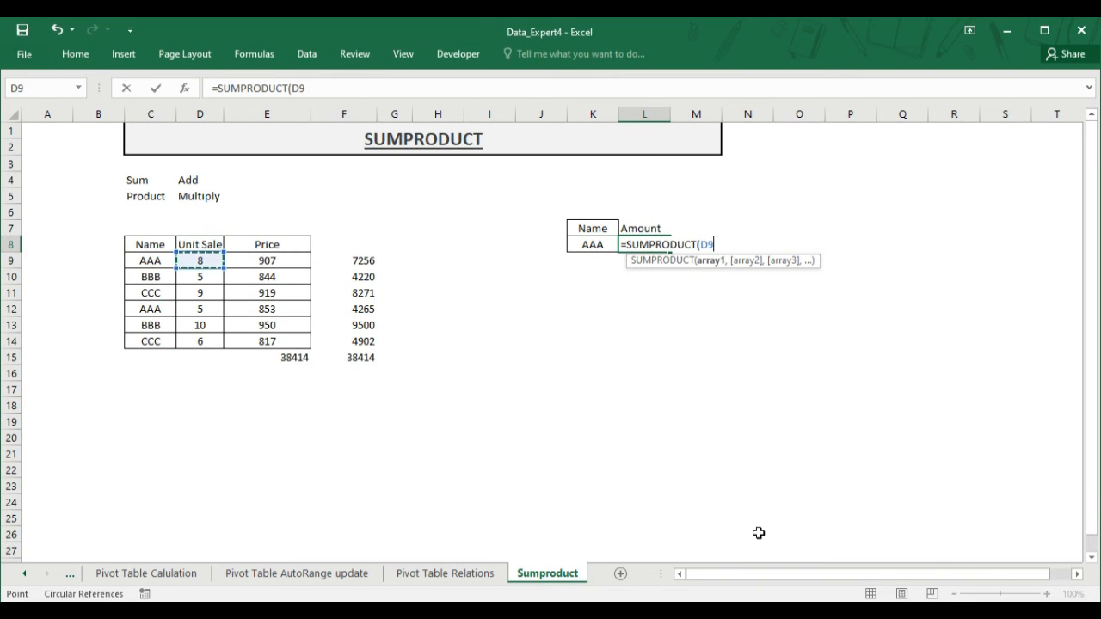
key("ctrl+shift+Down")
- Add the Price range E9:E14 as the second array and complete =SUMPRODUCT(D9:D14,E9:E14) in L8
type(",")
key("Left")
key("Left")
key("Left")
key("Left")
key("Left")
key("Left")
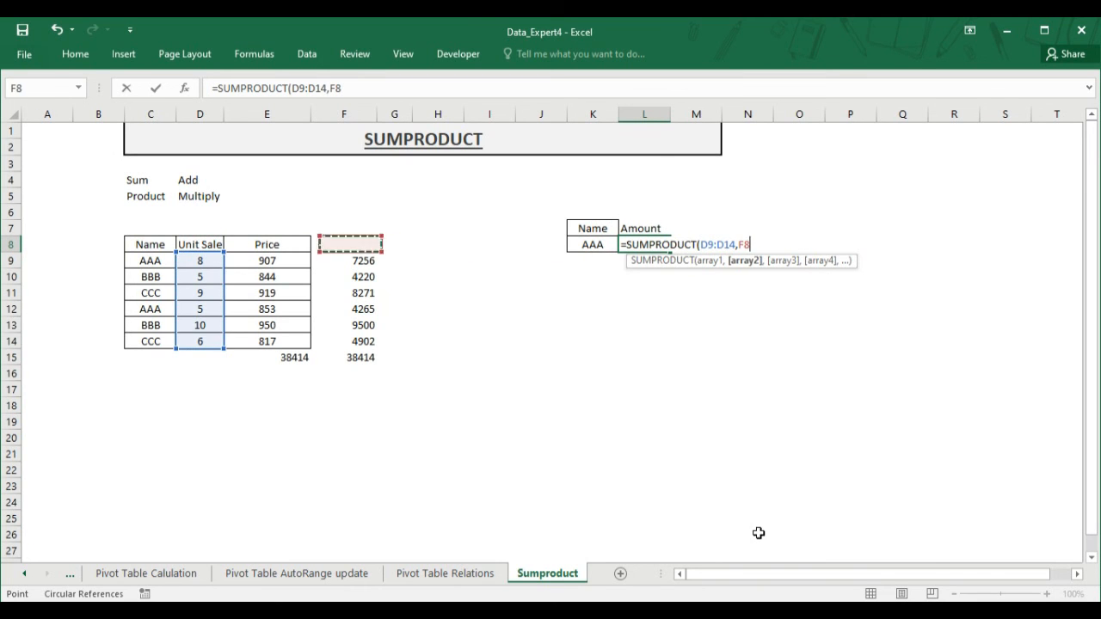
key("Left")
key("Down")
key("ctrl+shift+Down")
type(")")
key("ctrl+Return")
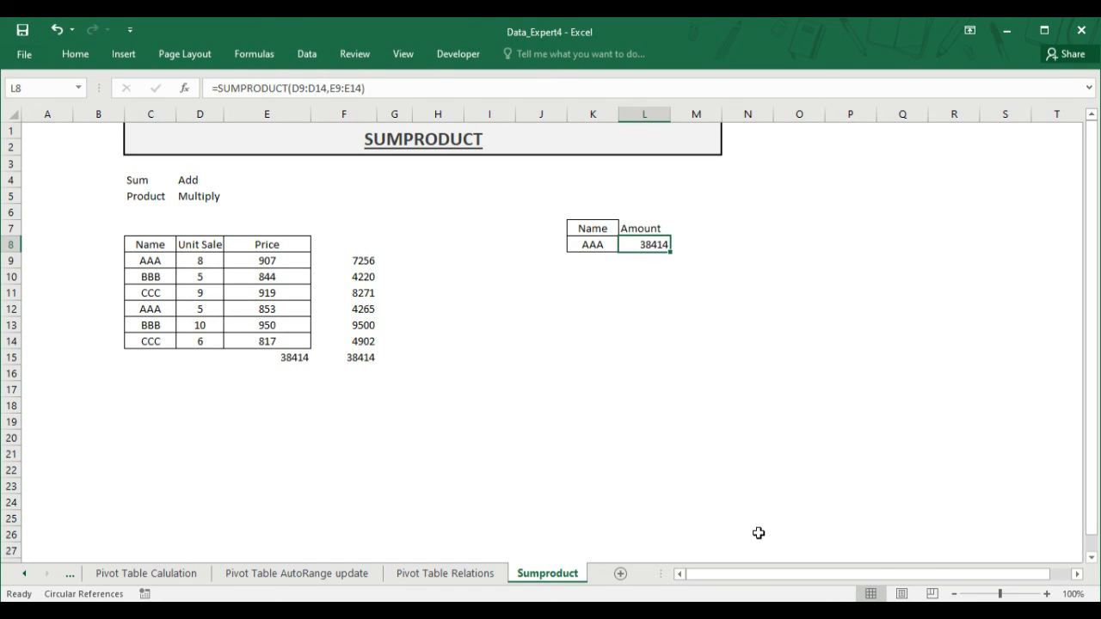
- Edit the L8 formula to multiply the Price array by a bracketed condition starting with the Name range C9:C14
key("F2")
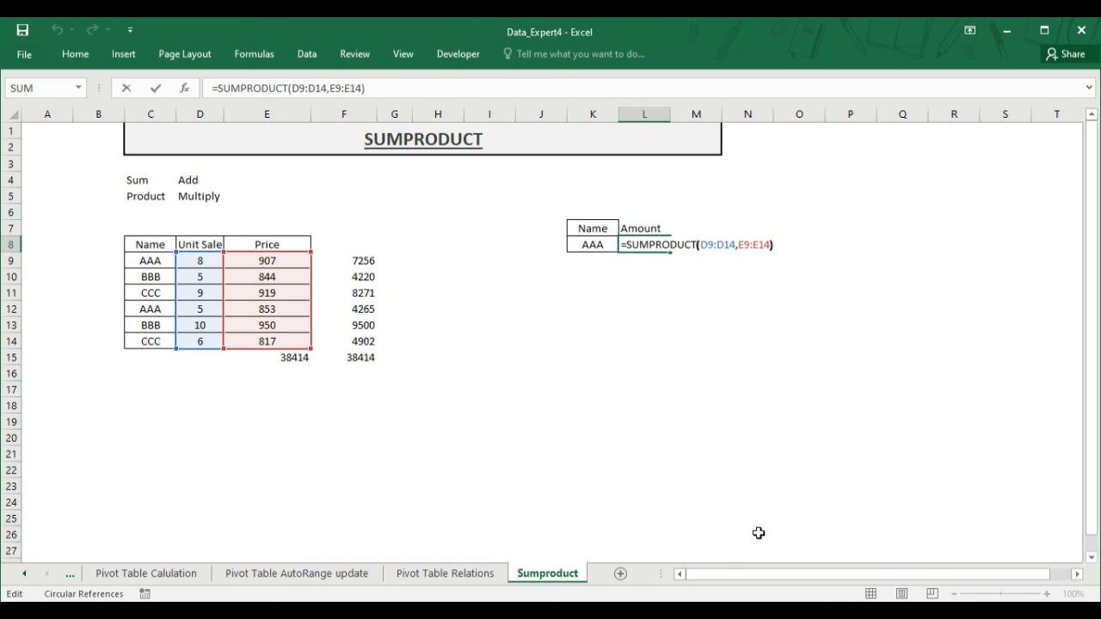
key("Left")
type("*(")
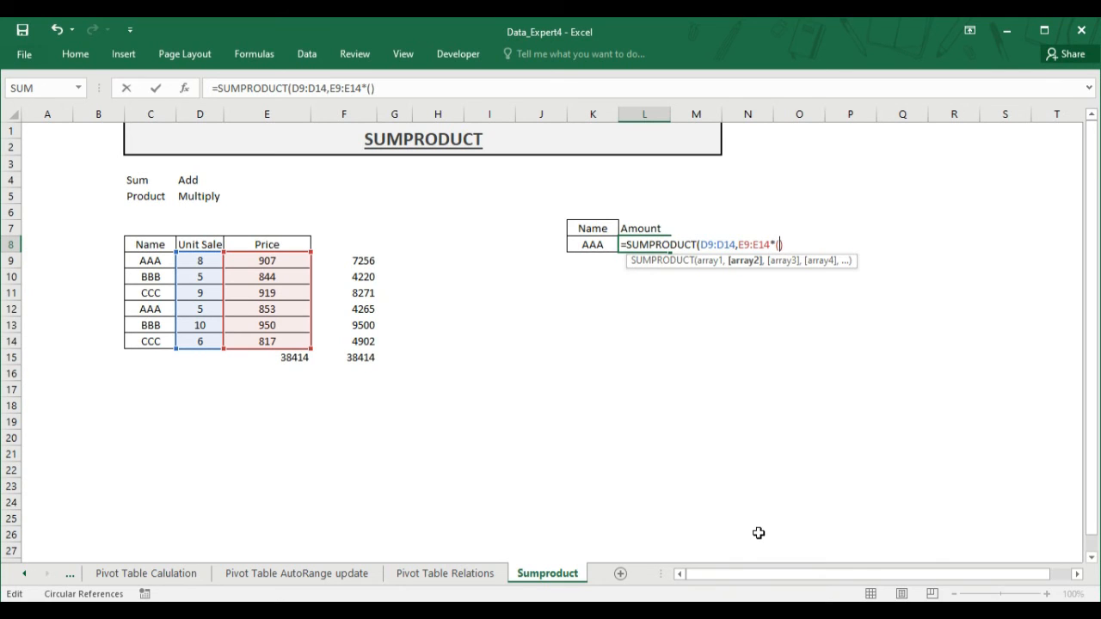
key("Left")
key("Left")
key("Left")
key("Left")
key("Left")
key("Left")
key("Left")
key("Left")
key("Left")
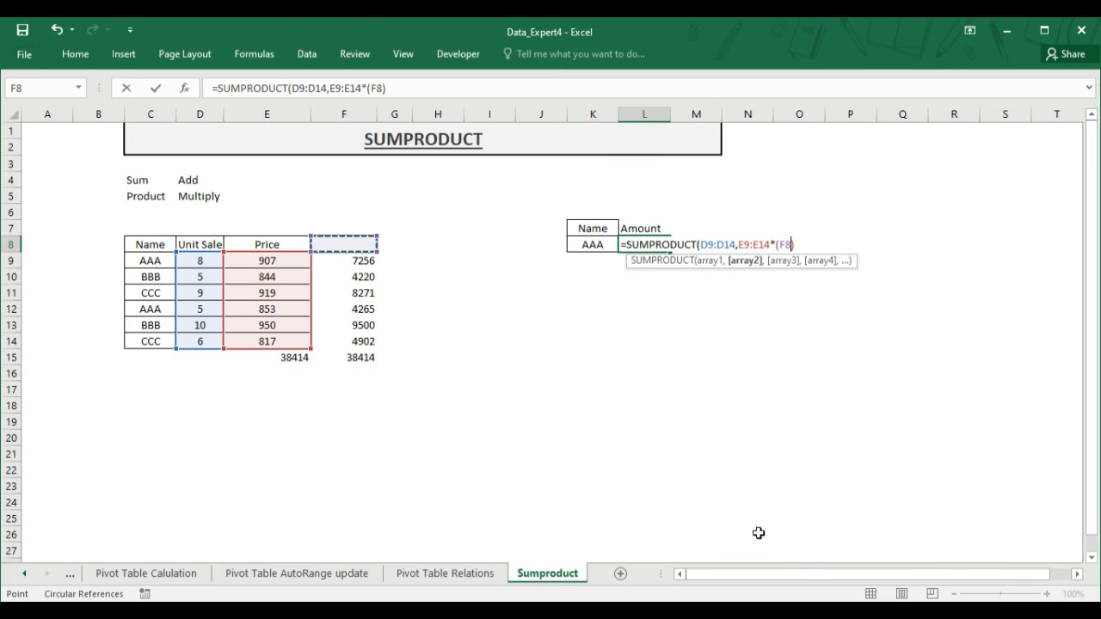
key("Down")
key("shift+Down")
key("shift+Down")
key("shift+Down")
key("shift+Down")
key("shift+Down")
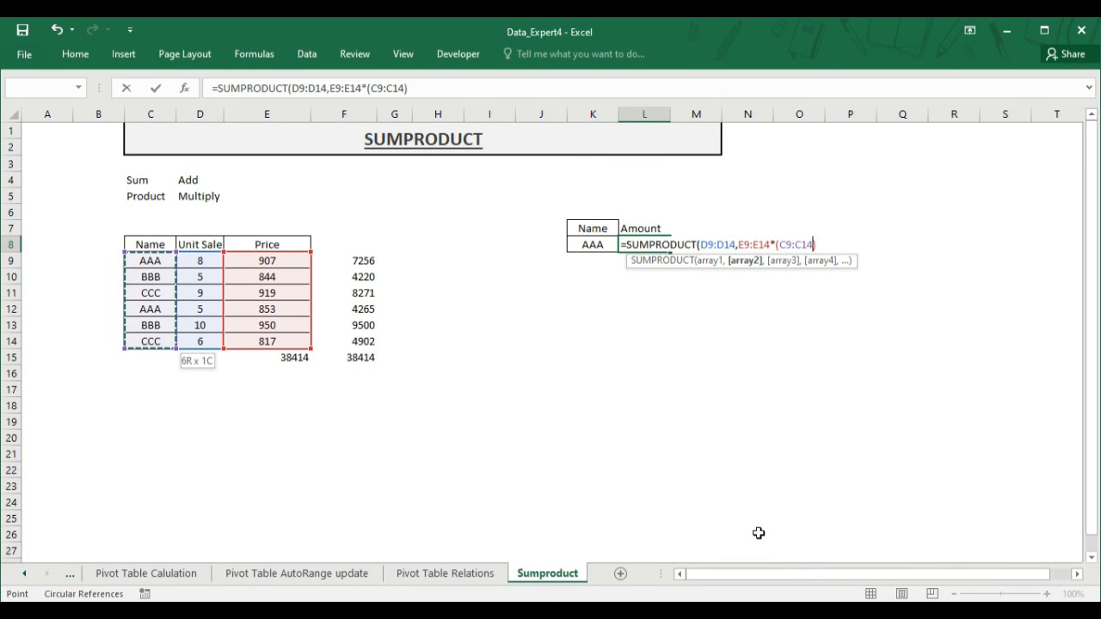
- Complete the condition by matching the names to K8, giving =SUMPRODUCT(D9:D14,E9:E14*(C9:C14=K8)) in L8
type("=")
key("Left")
key("Left")
key("Right")
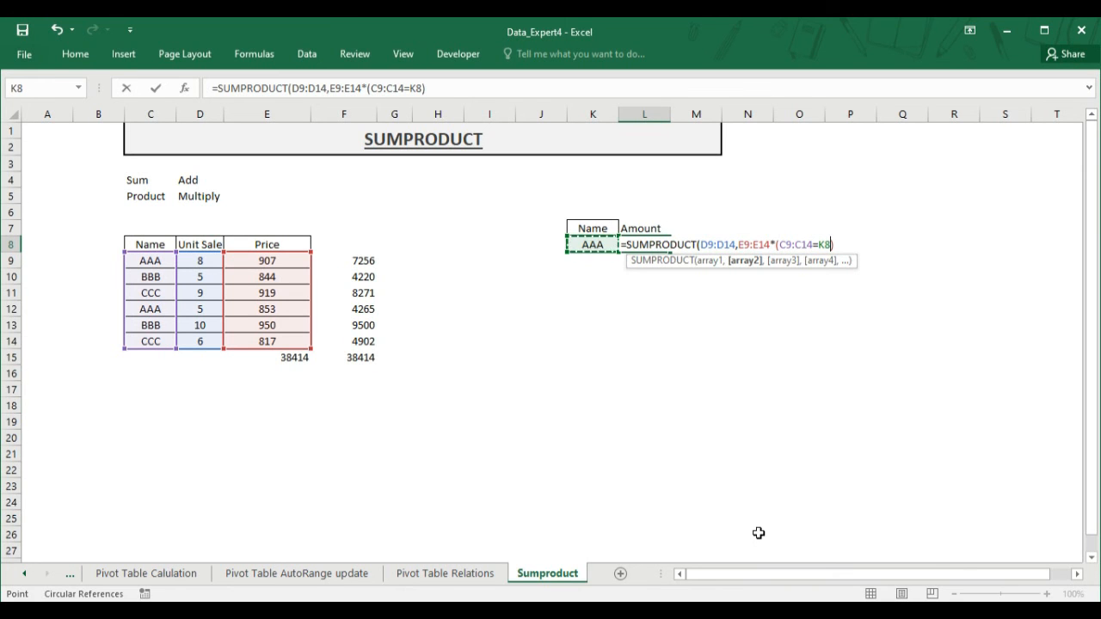
key("Return")
key("Return")
key("Up")
key("Left")
key("Right")
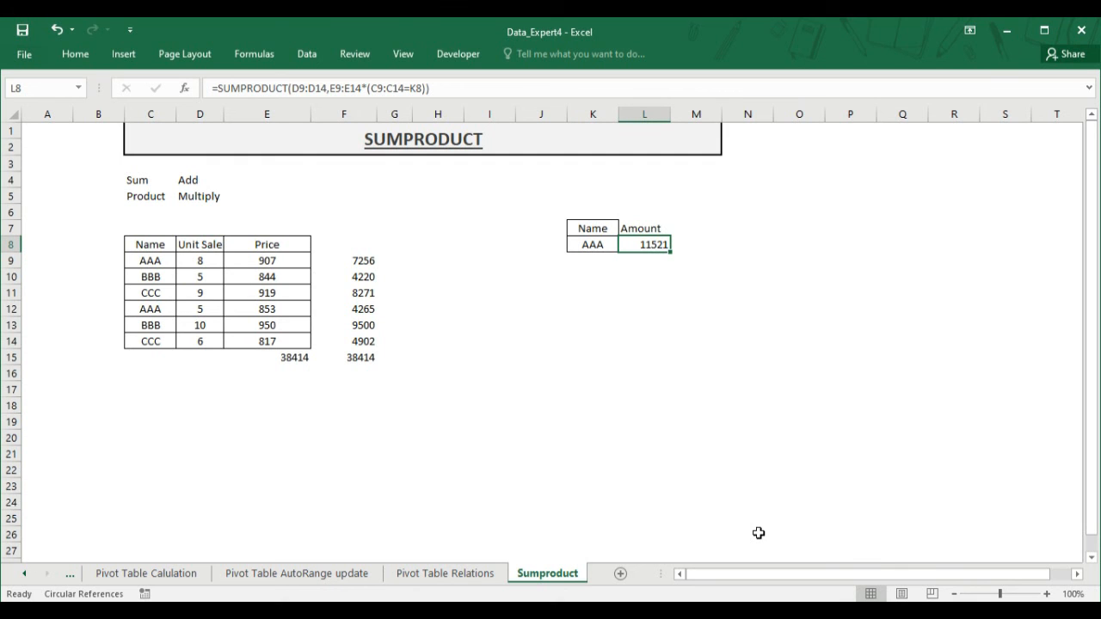
- Start a check formula in L9 that references the first AAA row product in F9
key("Down")
key("Down")
key("Up")
key("F2")
type("=")
key("Left")
key("Left")
key("Left")
key("Left")
key("Left")
key("Left")
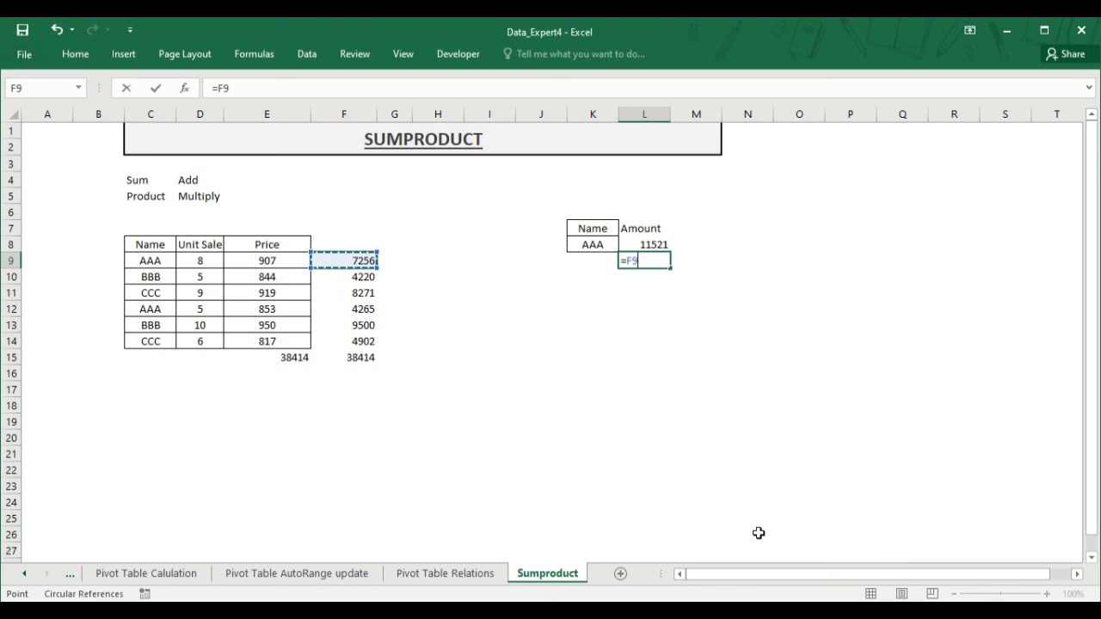
- Add the second AAA row product to the check formula and complete it as =F9+F12 in L9
type("+")
key("Left")
key("Left")
key("Left")
key("Left")
key("Left")
key("Down")
key("Down")
key("Down")
key("Left")
key("Right")
key("Left")
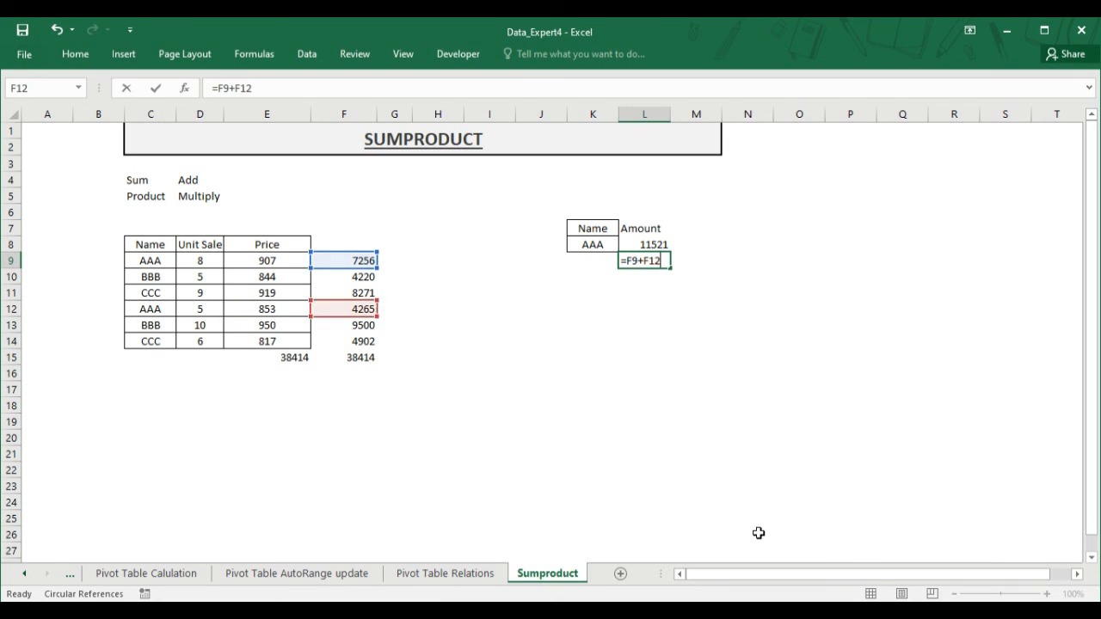
key("ctrl+Return")
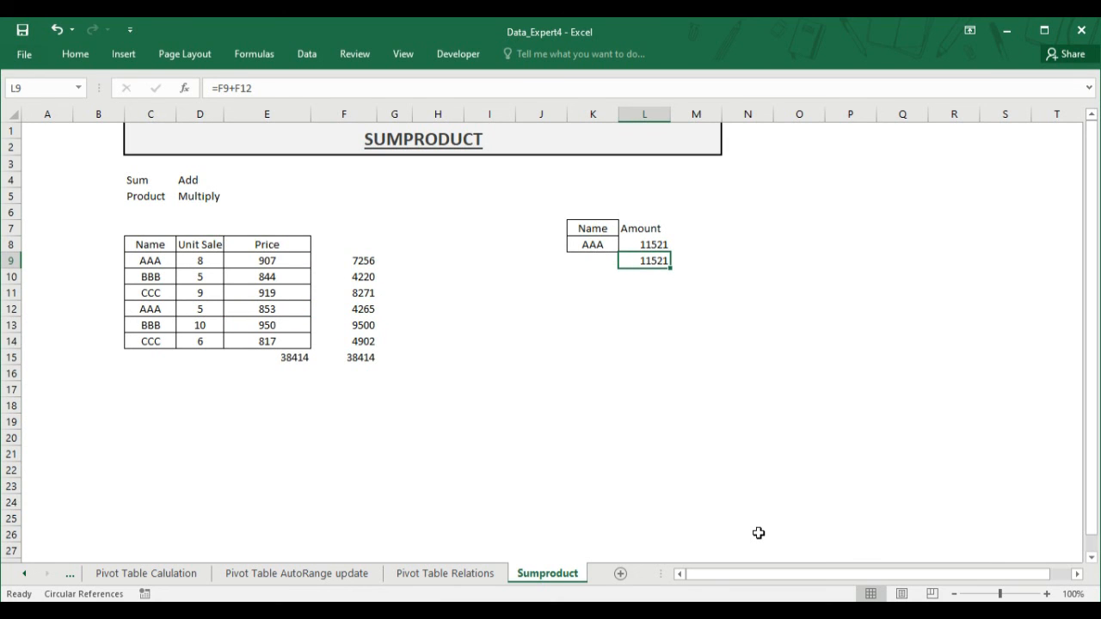
- Inspect the arrays and the name condition used by the SUMPRODUCT formula in L8
key("Up")
key("F2")
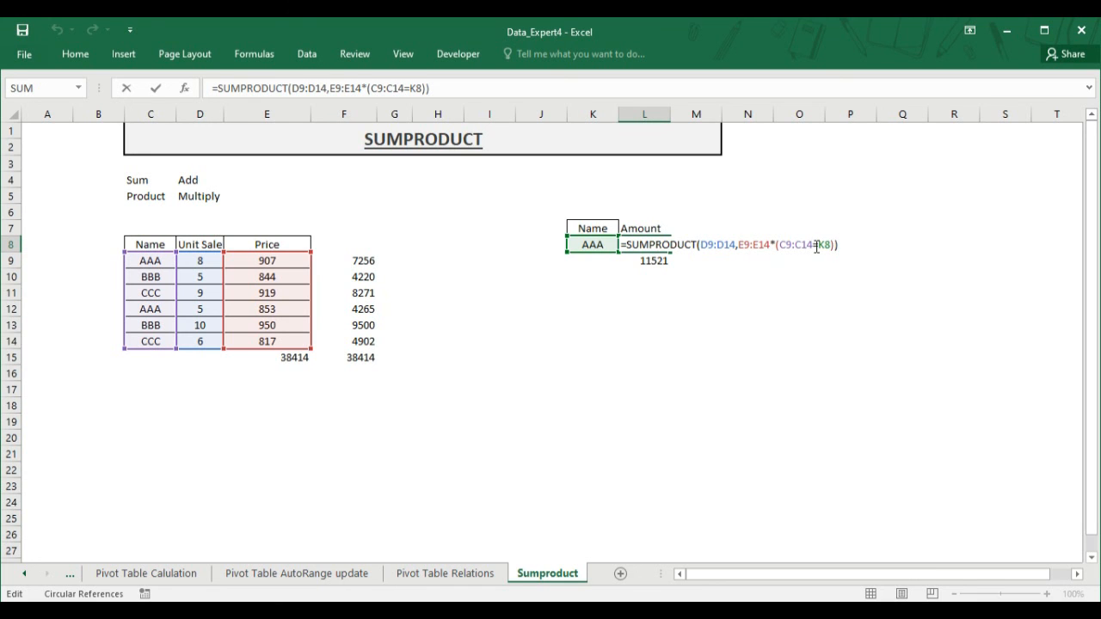
key("Return")
key("Up")
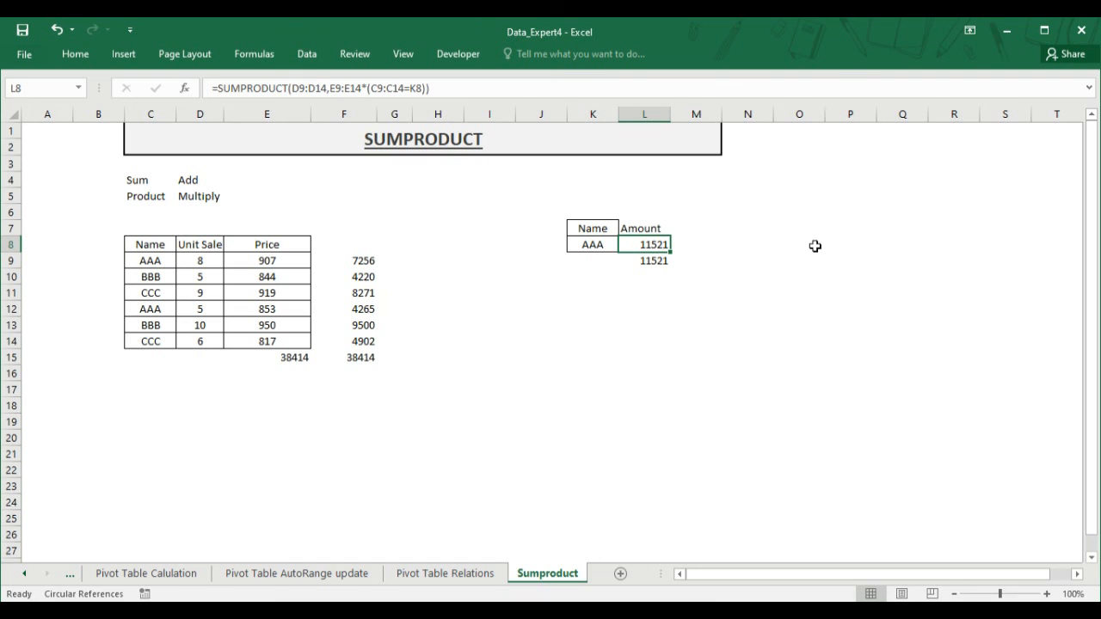
- List the function names countA, Countif and Countifs in K13:K15
key("Left")
key("Down")
key("Down")
key("Down")
key("Down")
key("Down")
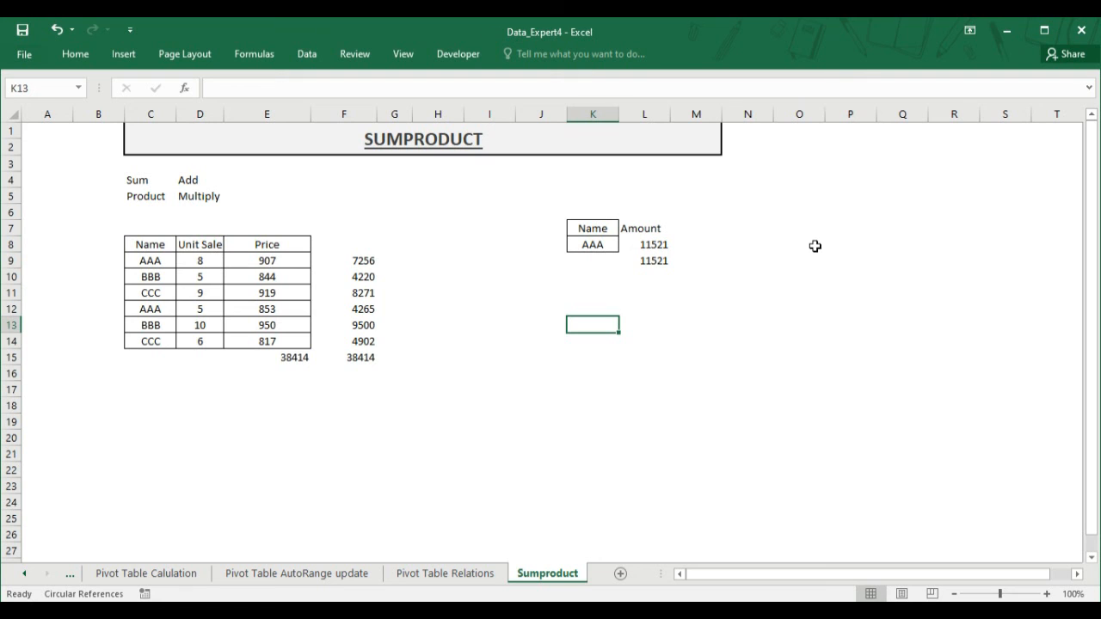
type("countA")
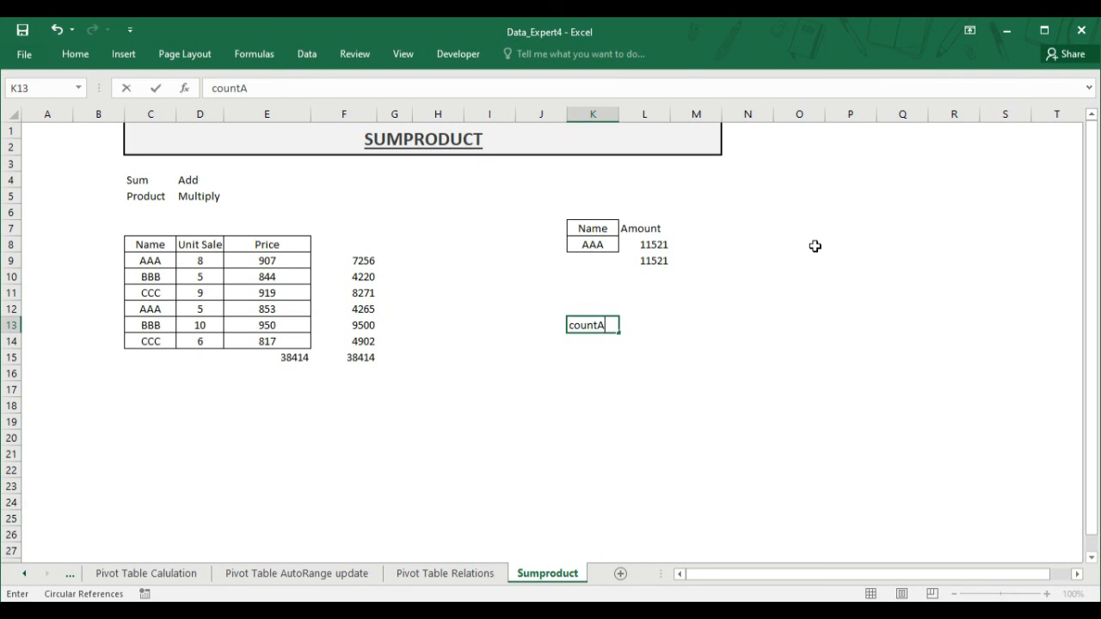
key("Return")
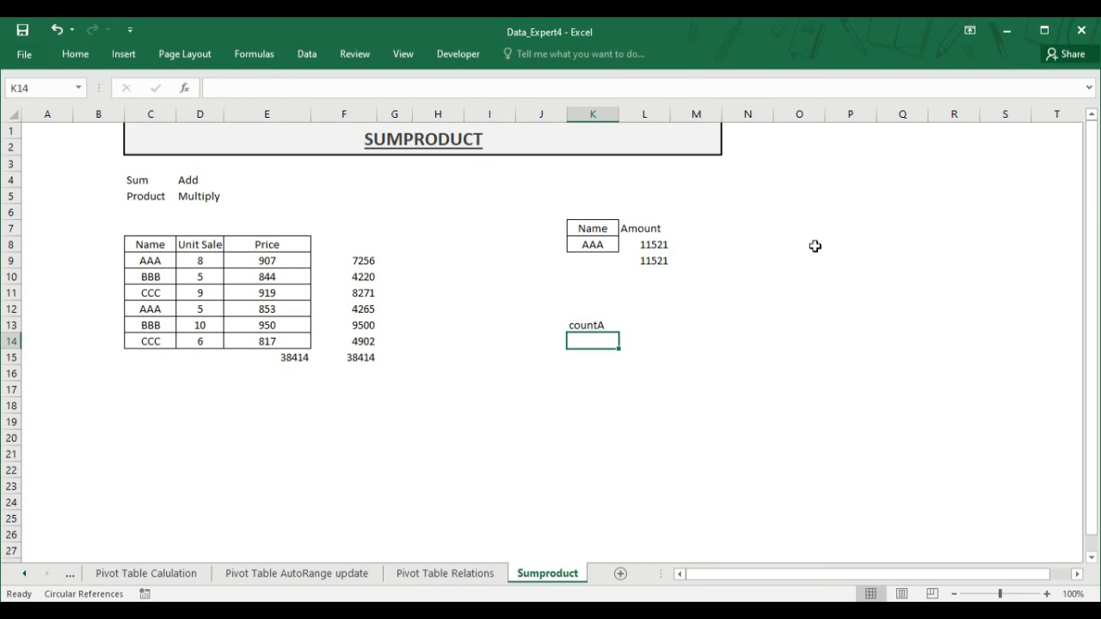
type("COunt")
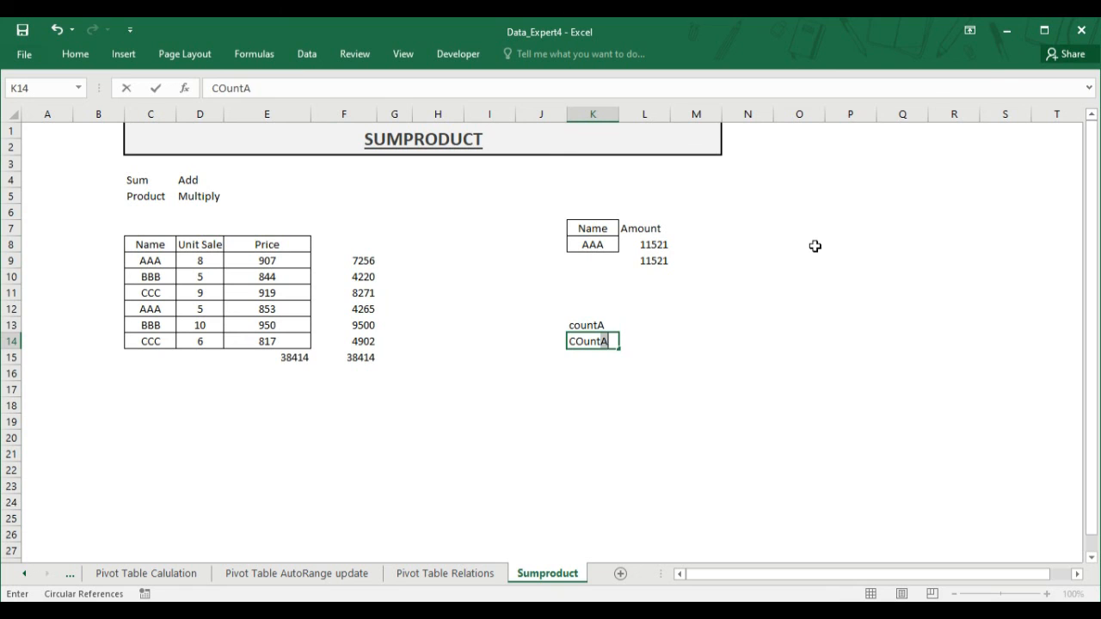
type("if")
key("Return")
type("Countifs")
key("Return")
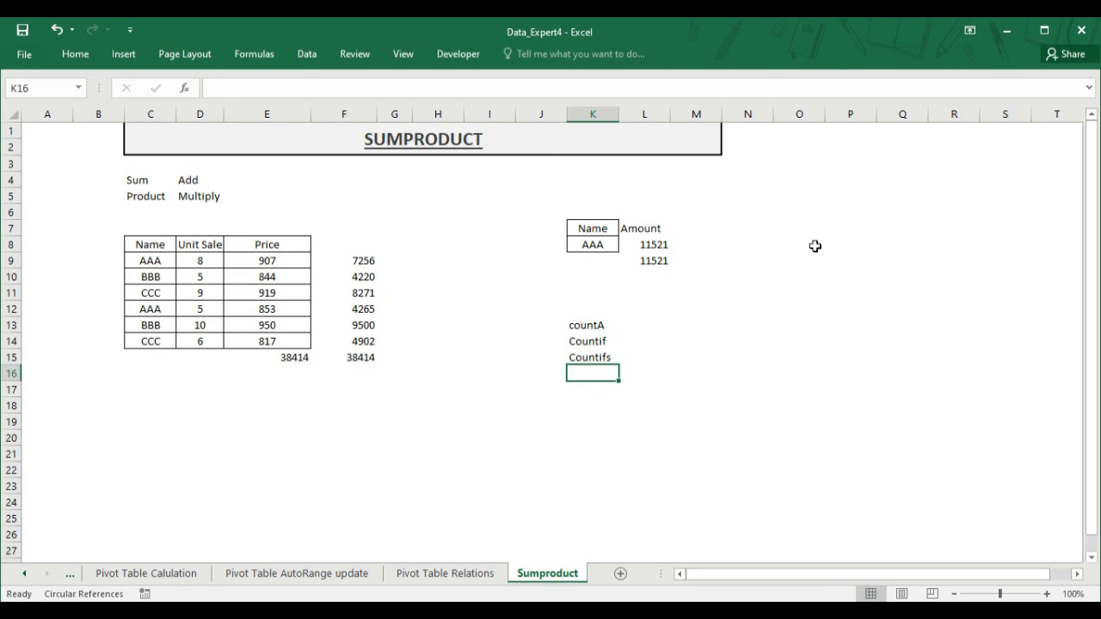
- Extend the function list with Sum, Sumif and Sumifs in K16:K18
type("Sum")
key("Return")
type("Su")
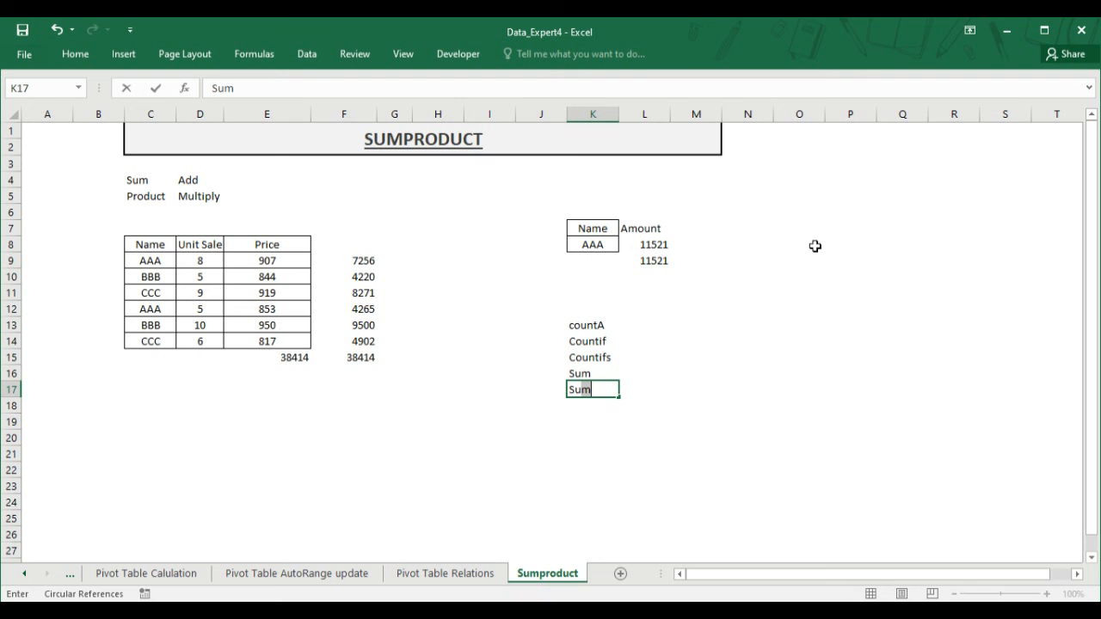
type("mif")
key("Return")
type("Sumifs")
key("Return")
- Merge and center the blank cells L13:L18 beside the function list
key("ctrl+Up")
key("ctrl+Up")
key("ctrl+shift+Down")
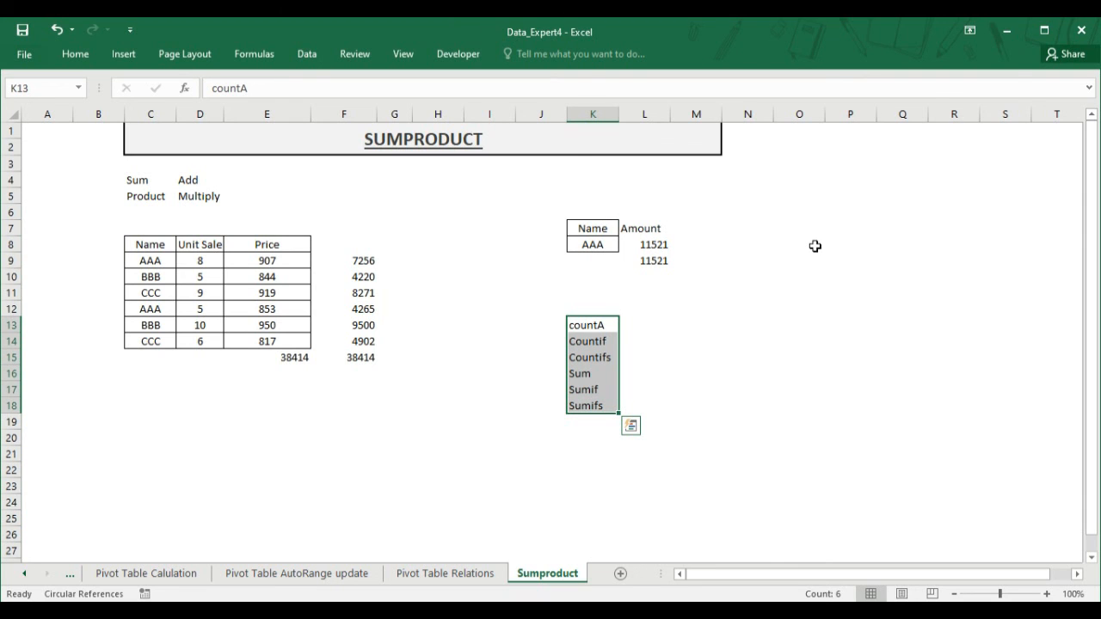
key("ctrl+shift+Up")
key("Right")
key("shift+Down")
key("shift+Down")
key("shift+Down")
key("shift+Down")
key("shift+Down")
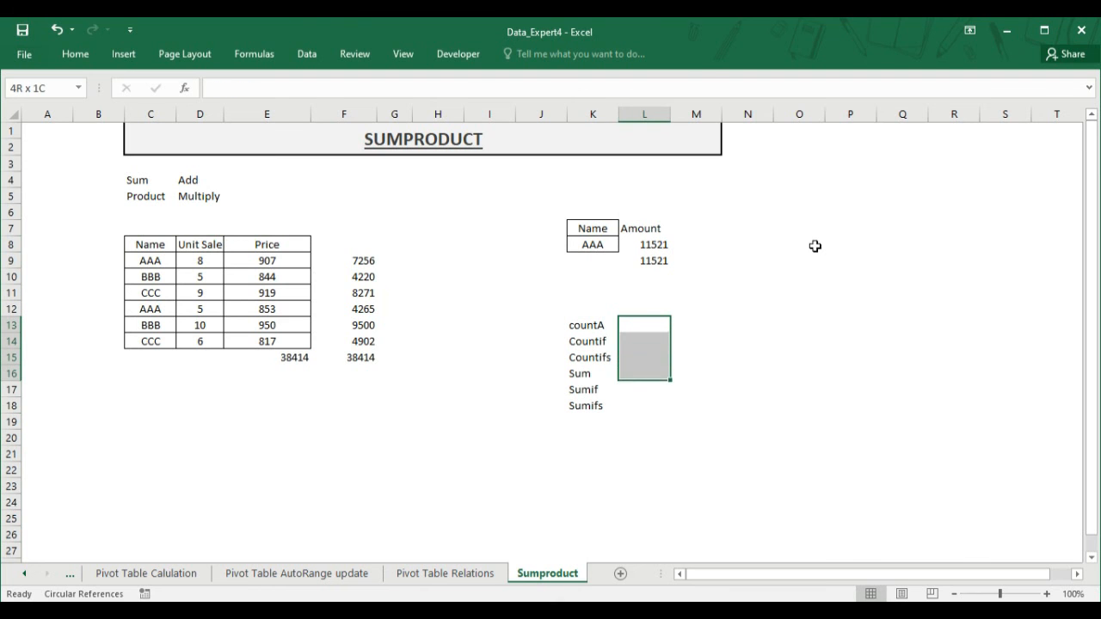
key("alt+h")
type("mc")
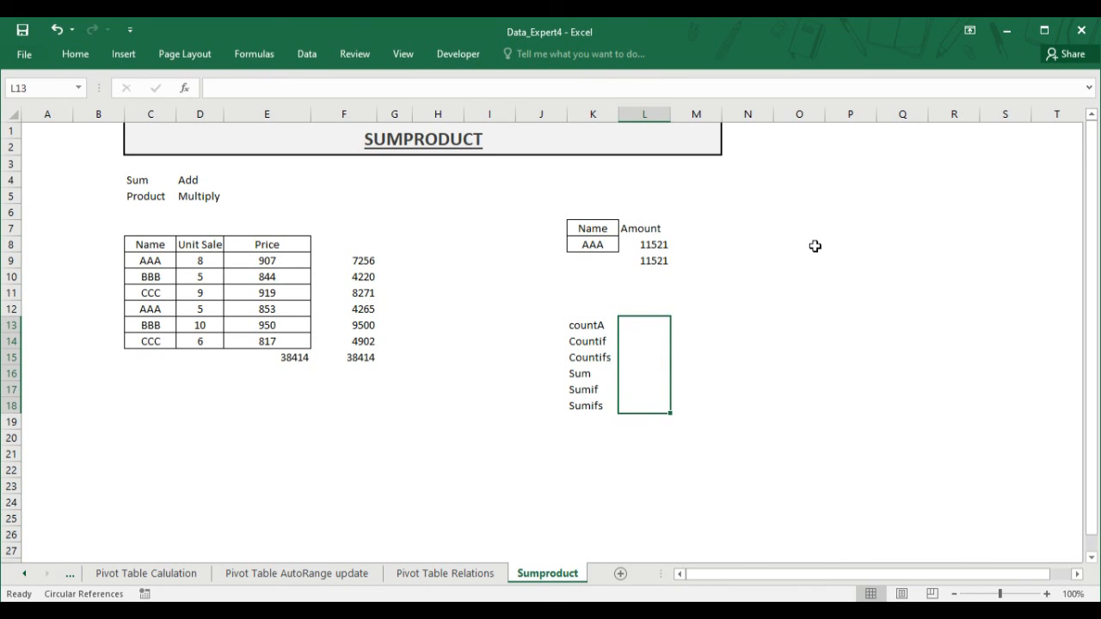
- Enter the label Sumproduct in the merged cell L13:L18
type("Sum")
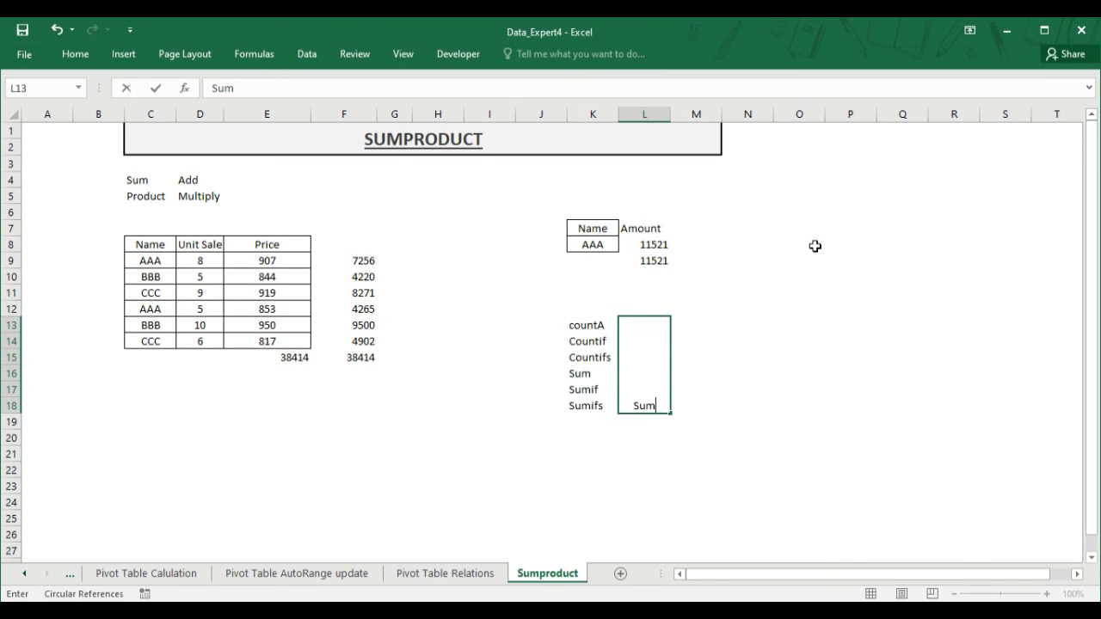
type("product")
key("Return")
key("Up")
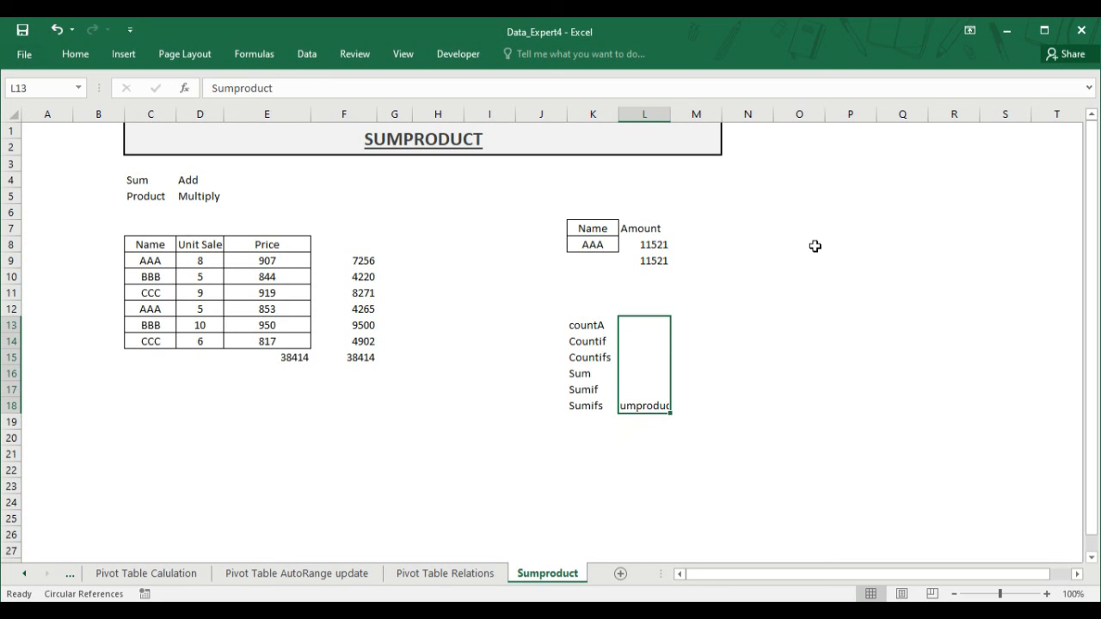
- Angle the Sumproduct label clockwise and align it to the vertical middle of its merged cell
left_click(73, 54)
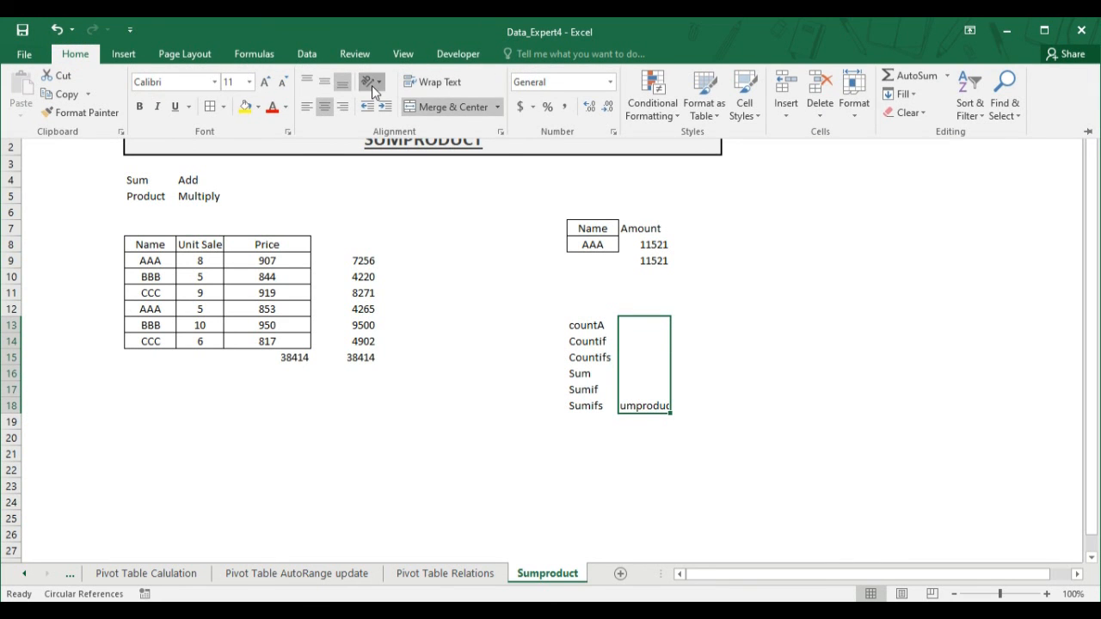
left_click(371, 83)
left_click(405, 122)
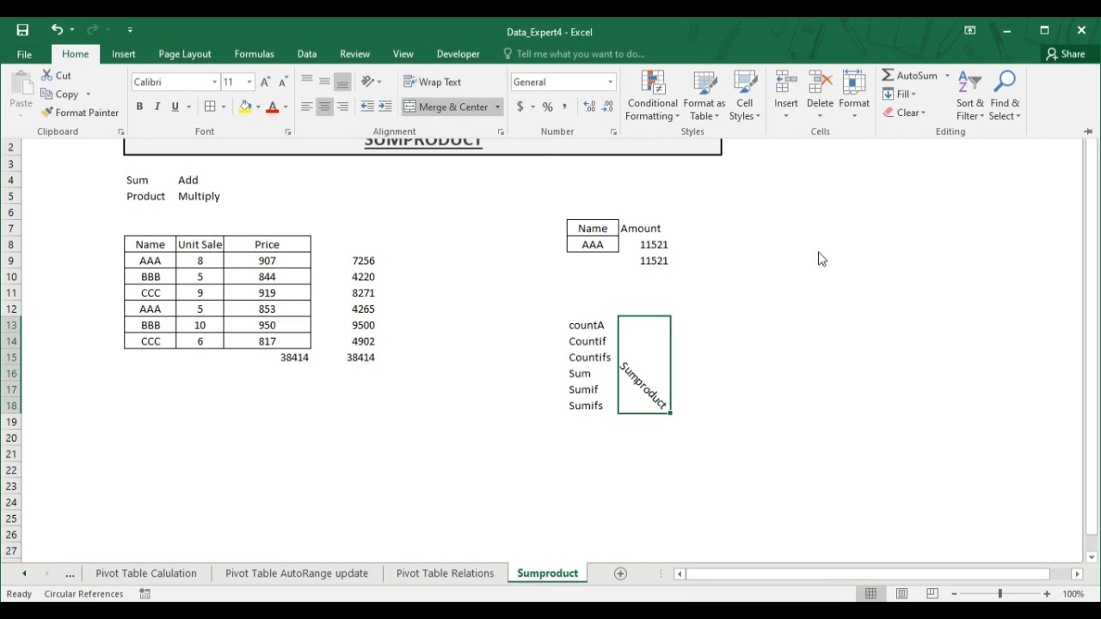
left_click(325, 82)
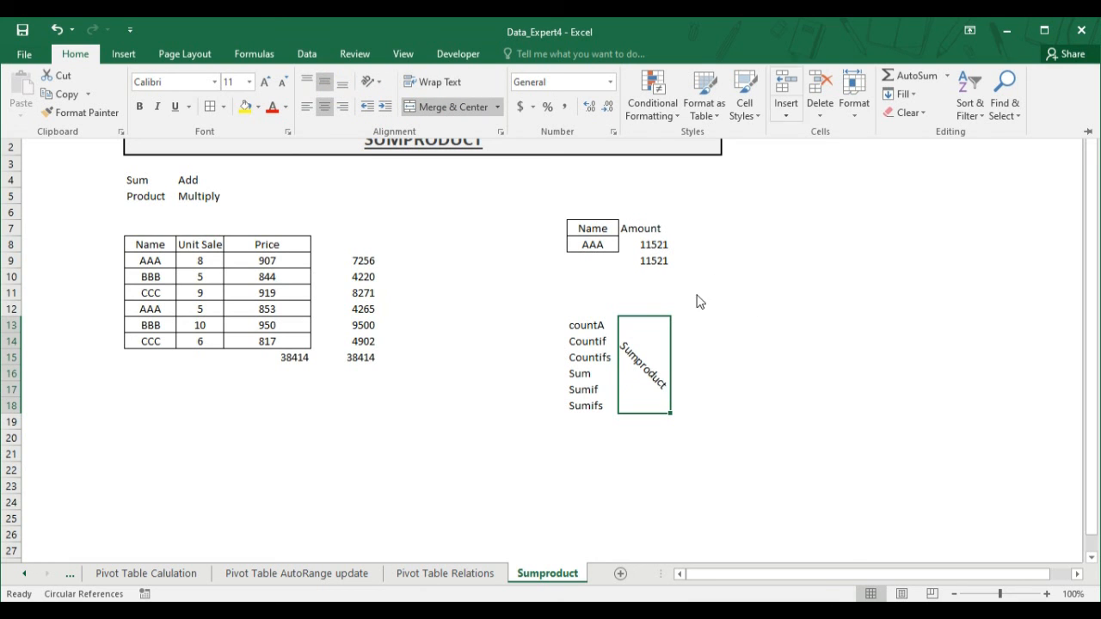
left_click(725, 294)
key("Left")
key("Left")
key("Up")
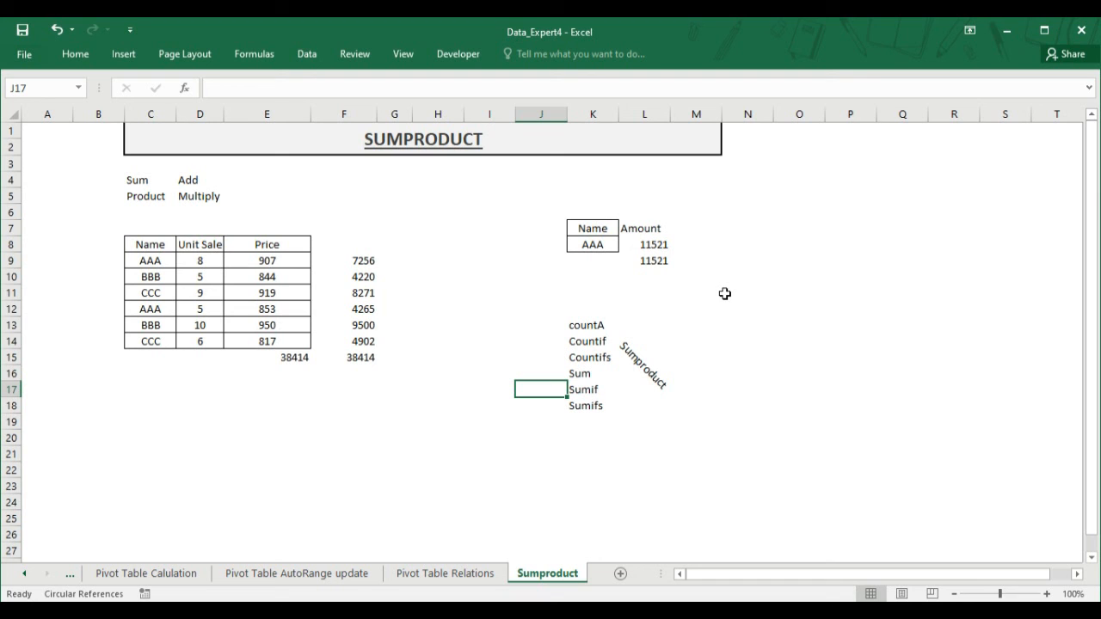
key("Right")
key("Right")
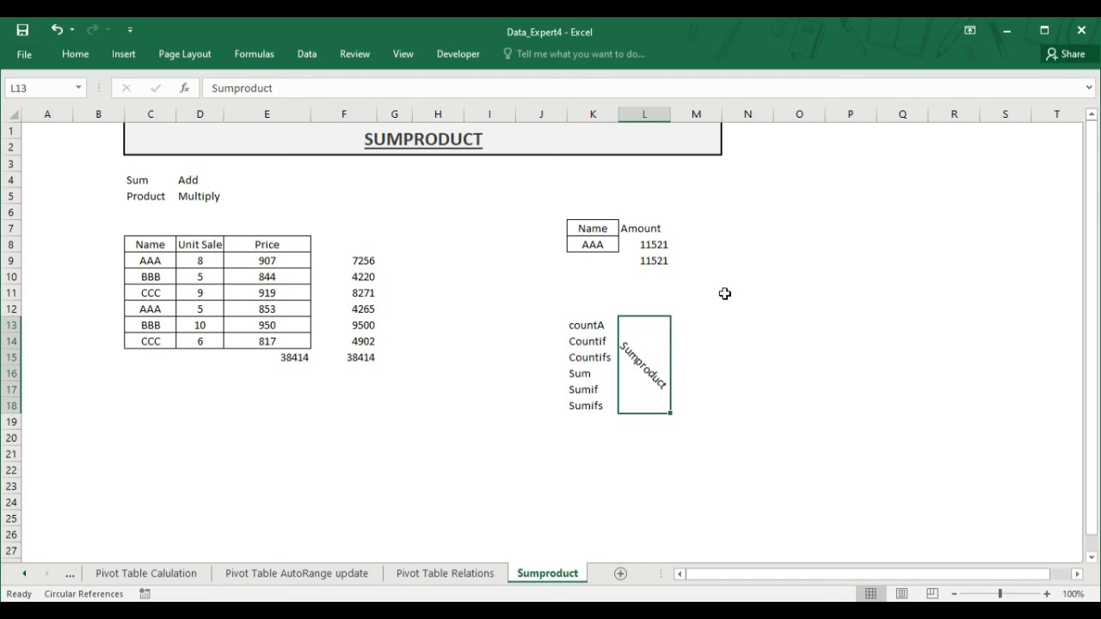